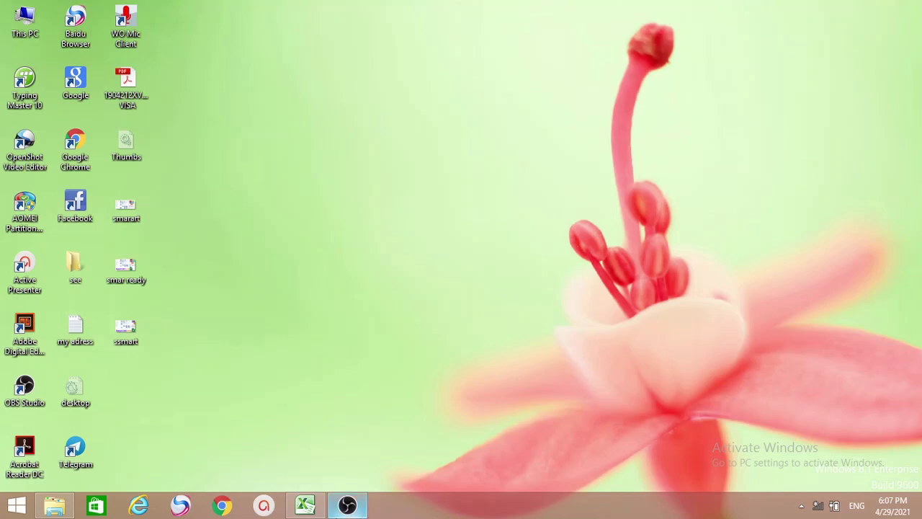
Step: Switch to the Excel workbook and set the Data Validation of the Name cells D4:D12 to allow Text length
{"action": "left_click", "coordinate": [305, 505]}
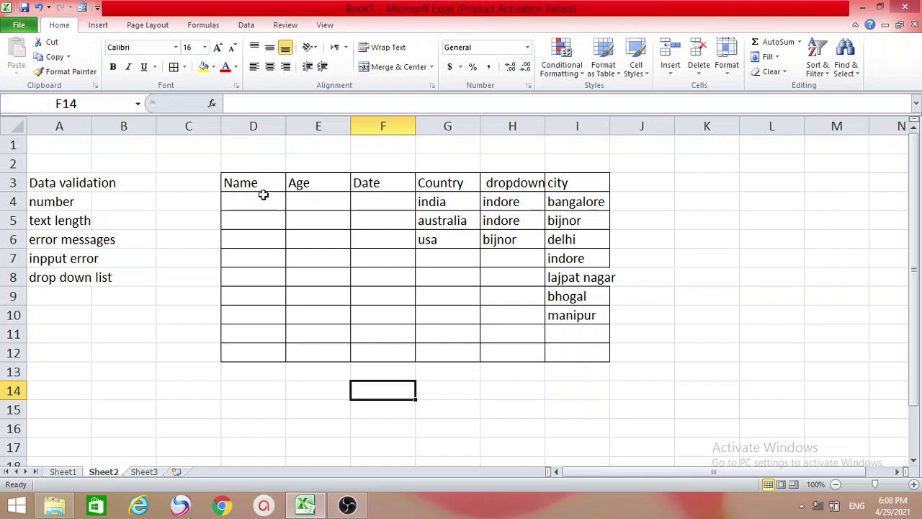
{"action": "left_click_drag", "start_coordinate": [263, 195], "coordinate": [258, 354]}
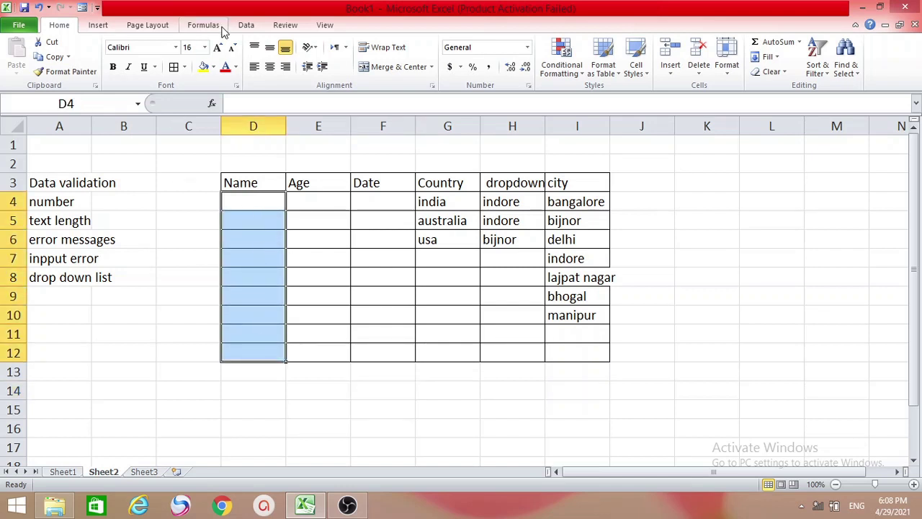
{"action": "left_click", "coordinate": [245, 25]}
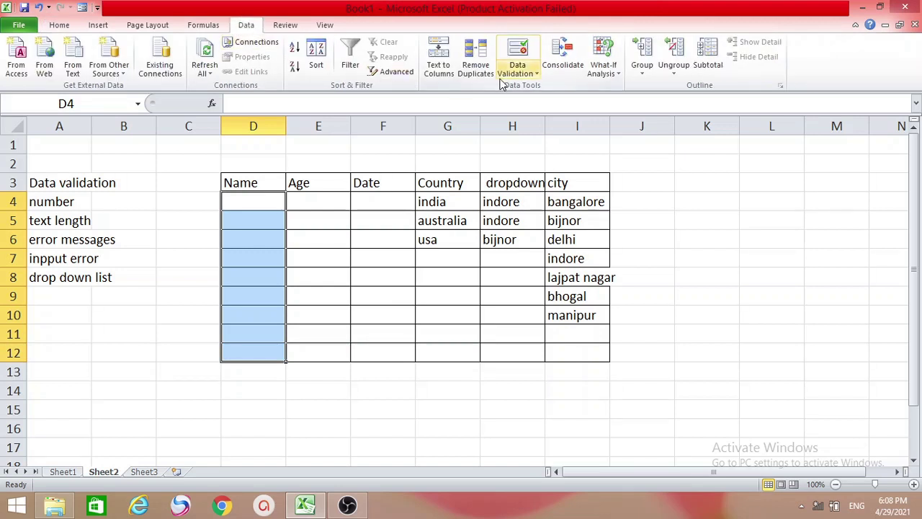
{"action": "left_click", "coordinate": [536, 75]}
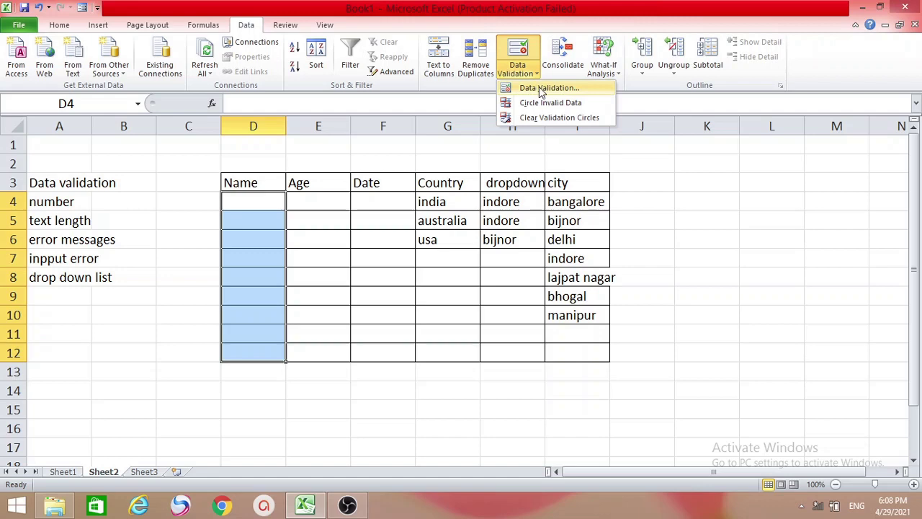
{"action": "left_click", "coordinate": [541, 90]}
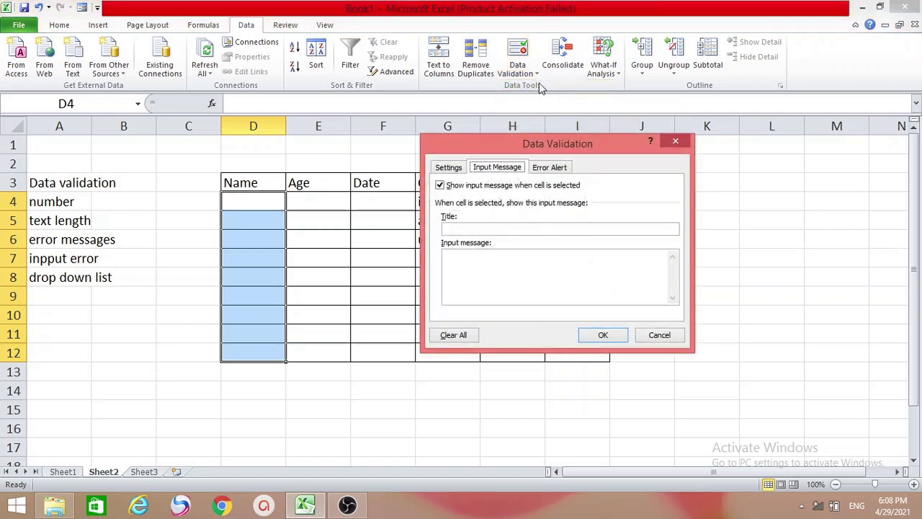
{"action": "left_click", "coordinate": [456, 167]}
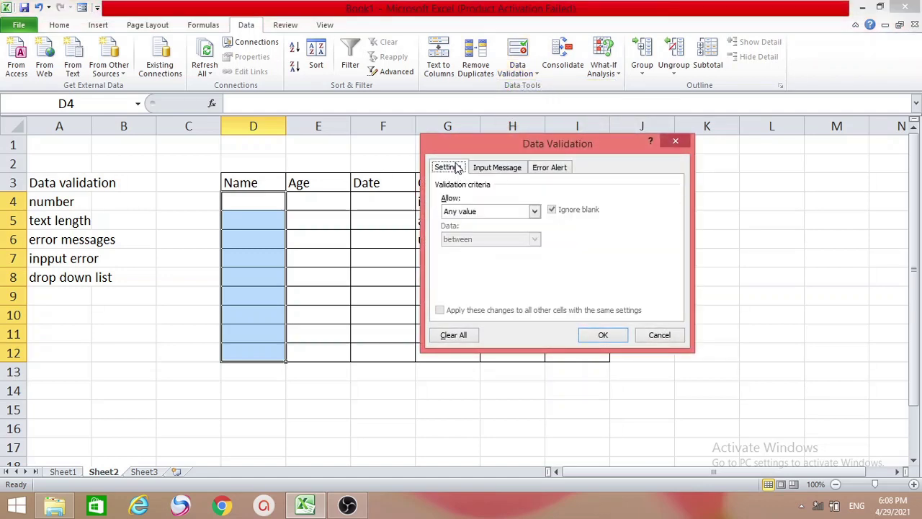
{"action": "left_click", "coordinate": [535, 211]}
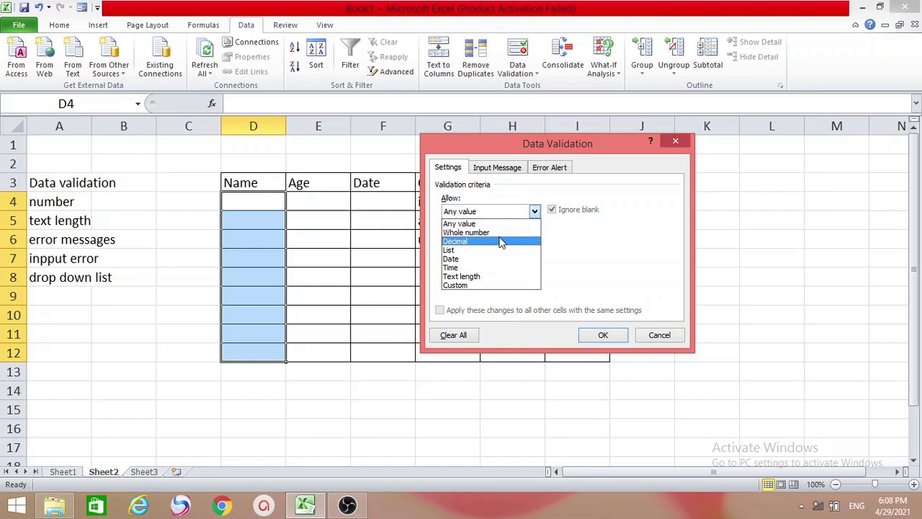
{"action": "left_click", "coordinate": [479, 277]}
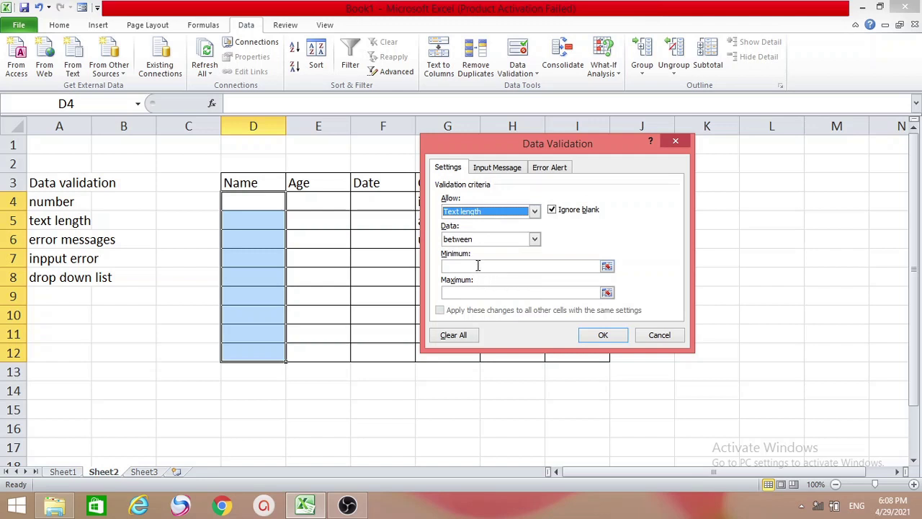
Step: Limit the text length for the Name cells to a minimum of 3 and a maximum of 6, and apply the rule
{"action": "left_click", "coordinate": [477, 265]}
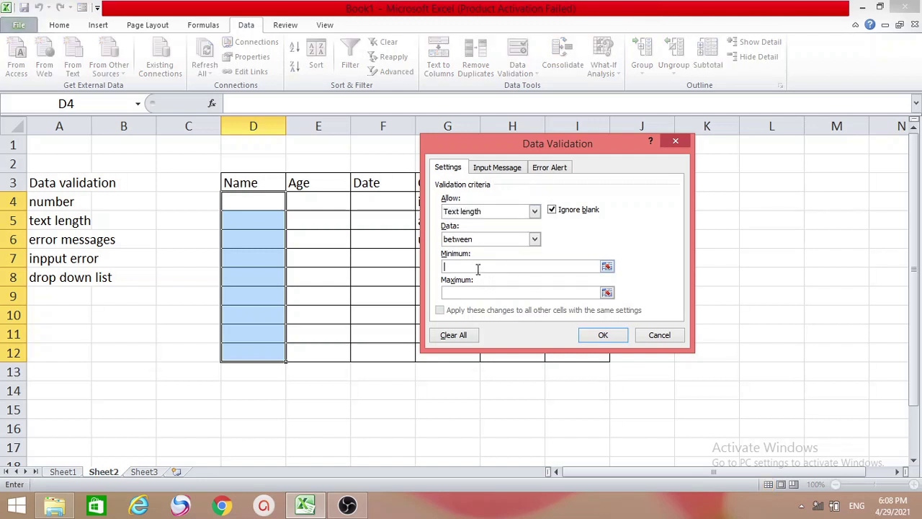
{"action": "type", "text": "3"}
{"action": "left_click", "coordinate": [468, 294]}
{"action": "type", "text": "6"}
{"action": "left_click", "coordinate": [600, 336]}
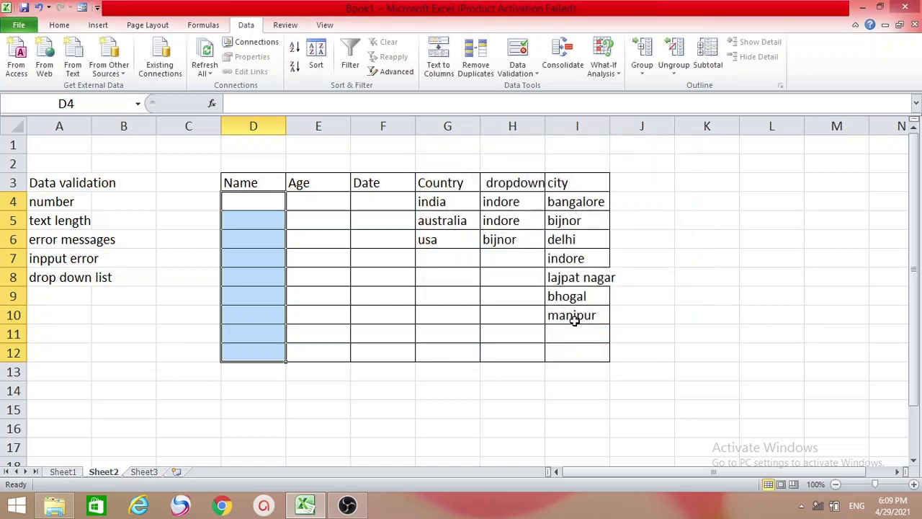
Step: Enter a three-letter first name in cell D4 of the Name column
{"action": "left_click", "coordinate": [265, 200]}
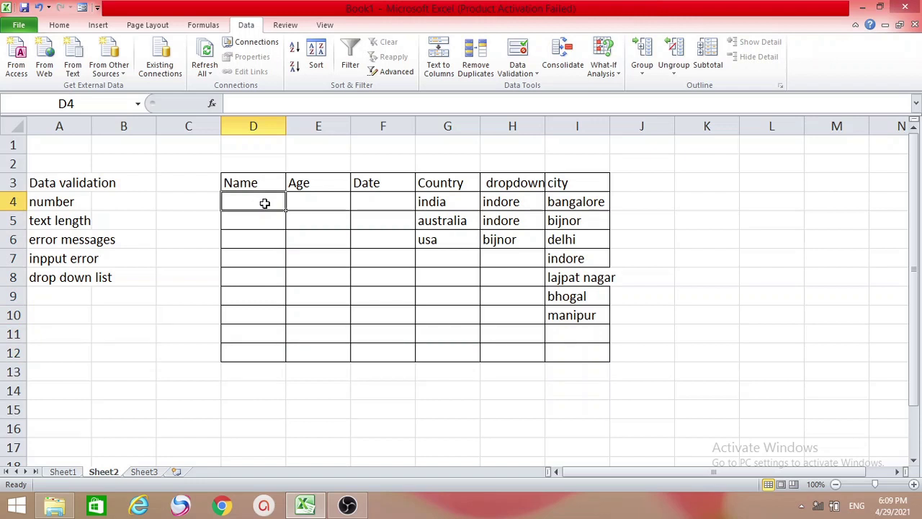
{"action": "type", "text": "Ali"}
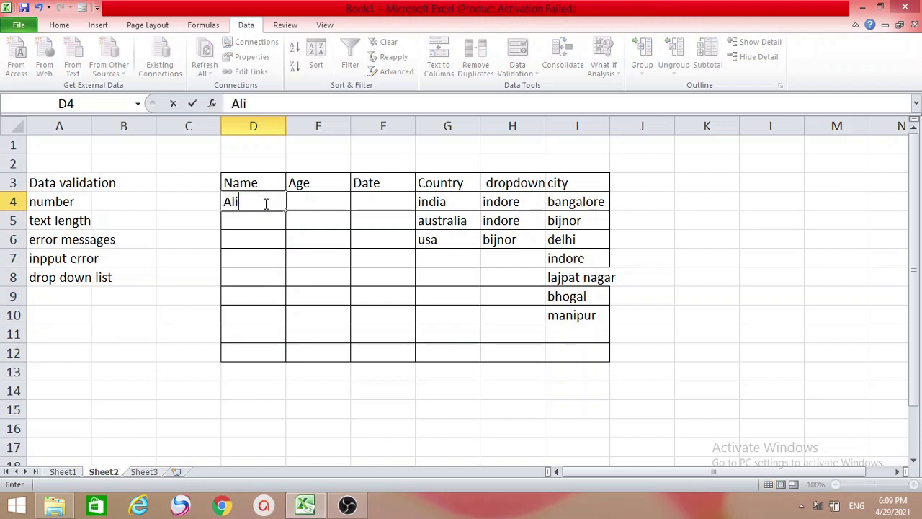
{"action": "key", "text": "Return"}
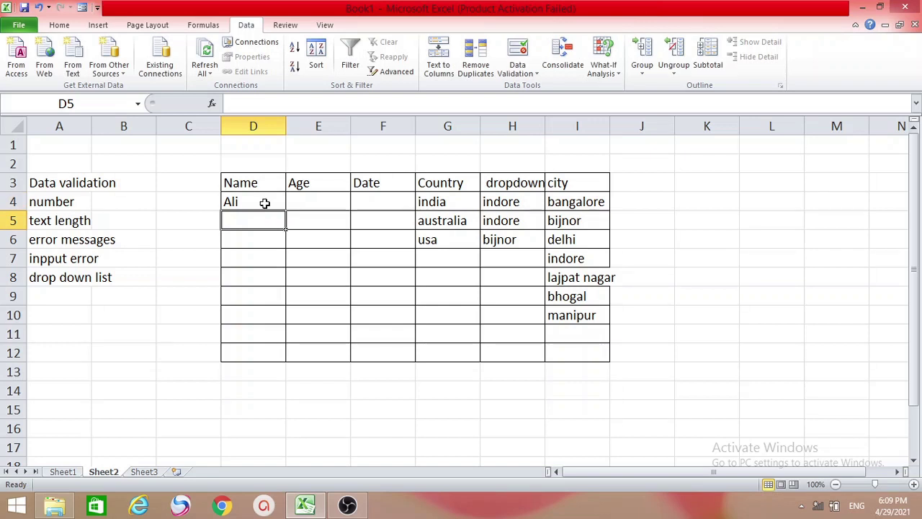
Step: Try an eight-character entry in cell D5 to test the length limit, and replace it with a five-letter first name
{"action": "type", "text": "A"}
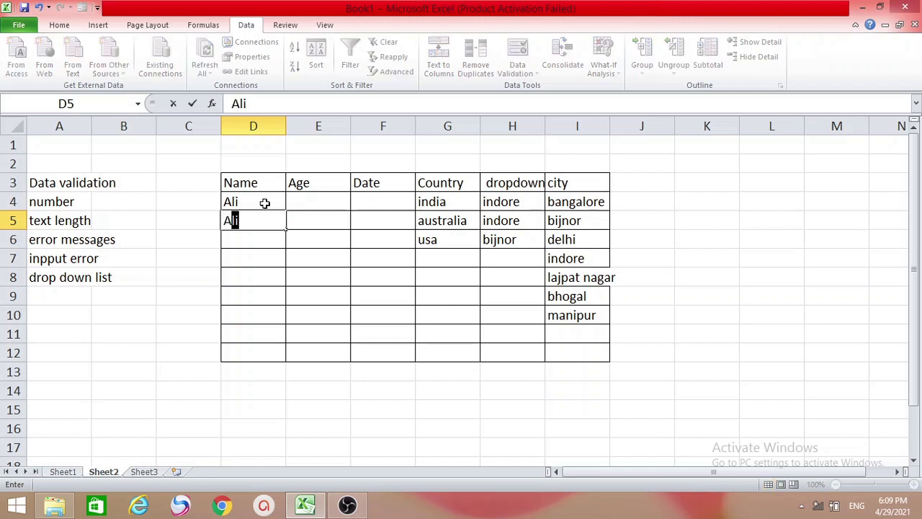
{"action": "type", "text": "hmed"}
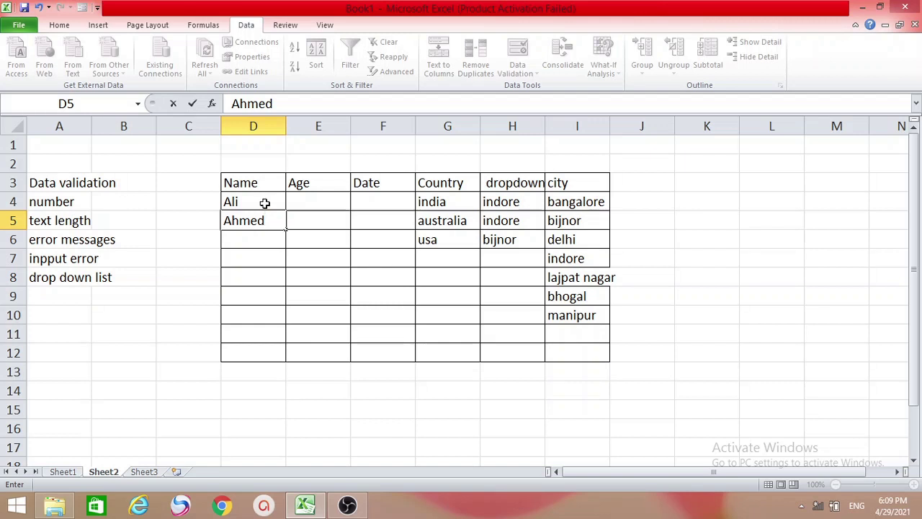
{"action": "type", "text": " as"}
{"action": "key", "text": "Return"}
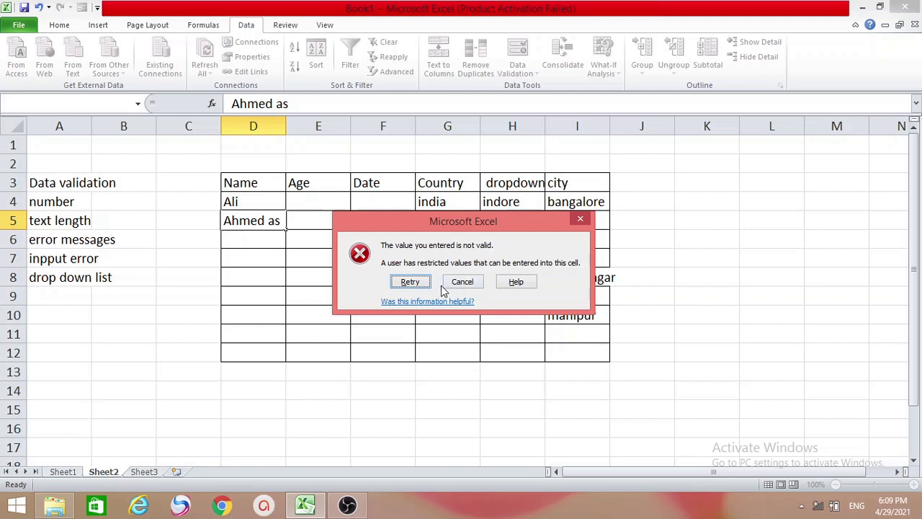
{"action": "left_click", "coordinate": [419, 284]}
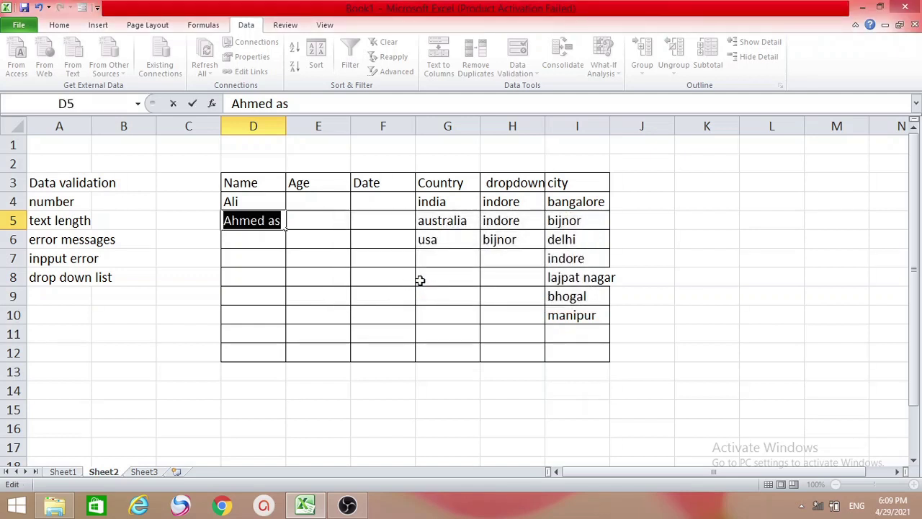
{"action": "type", "text": "Ahmed"}
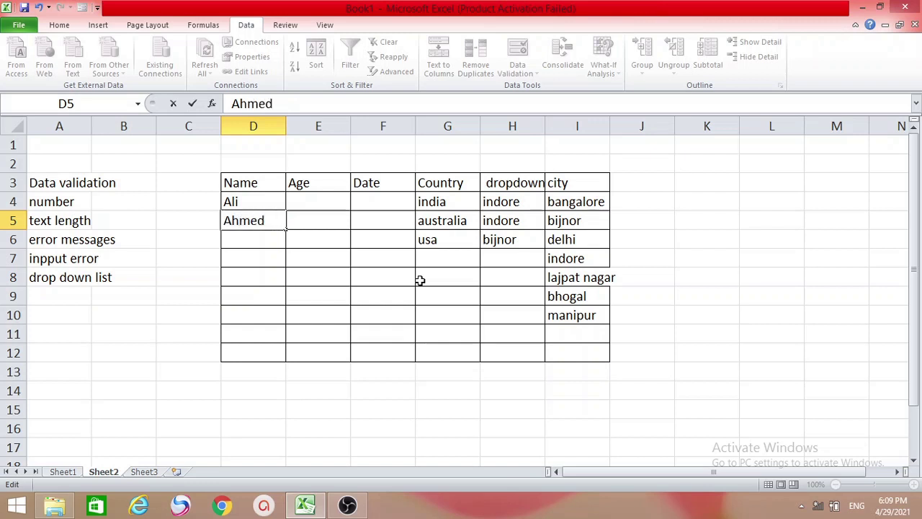
{"action": "key", "text": "Return"}
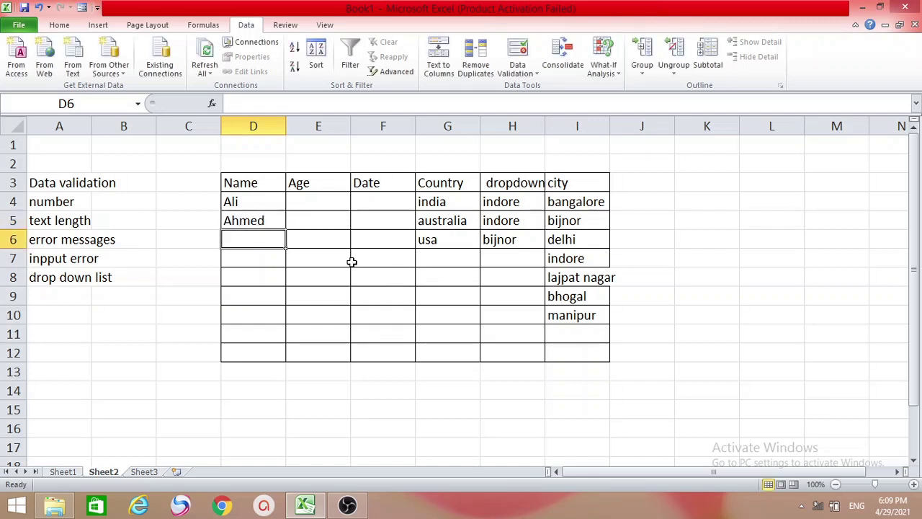
{"action": "left_click", "coordinate": [272, 209]}
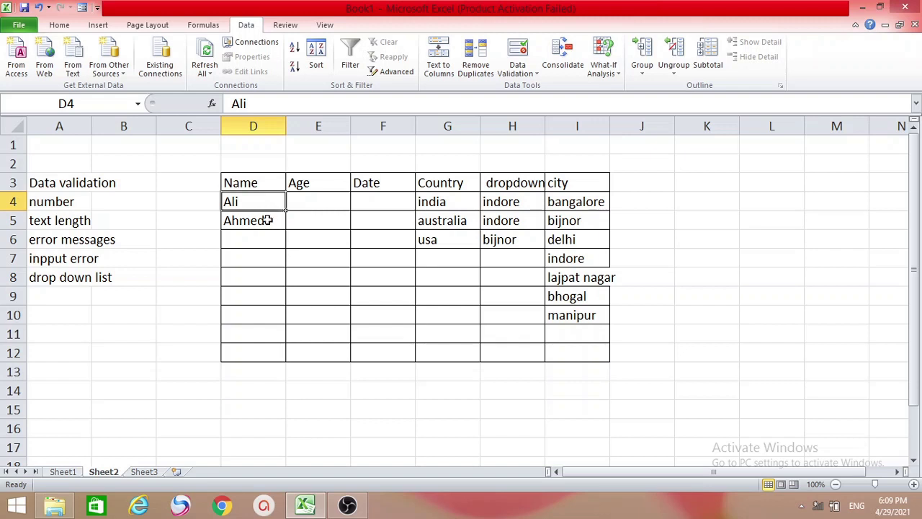
{"action": "left_click", "coordinate": [267, 220]}
{"action": "left_click", "coordinate": [267, 206]}
Step: Restrict the Age cells E4:E12 with Data Validation to whole numbers between 10 and 15
{"action": "left_click", "coordinate": [333, 197]}
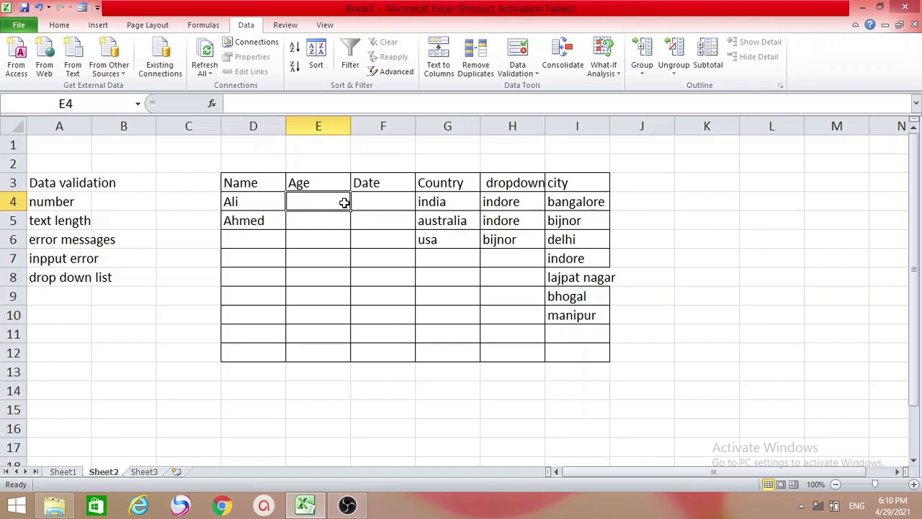
{"action": "left_click_drag", "start_coordinate": [341, 200], "coordinate": [327, 350]}
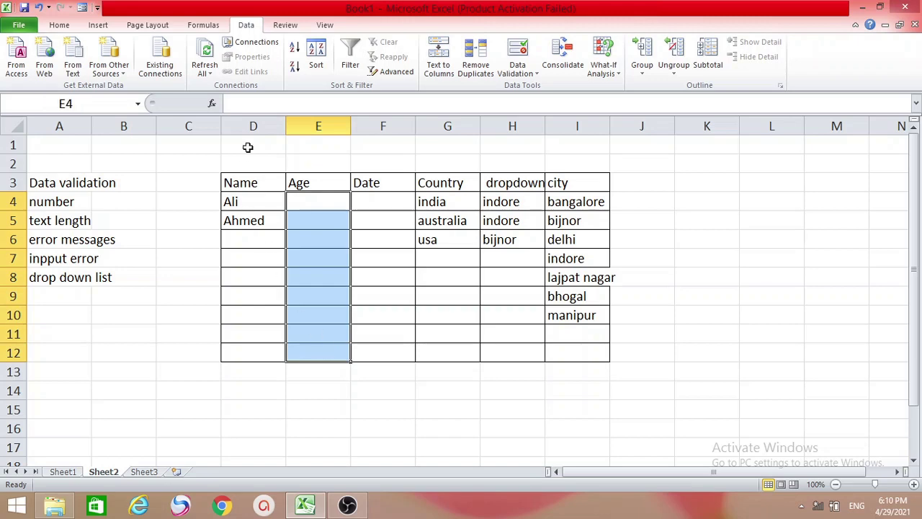
{"action": "left_click", "coordinate": [516, 77]}
{"action": "left_click", "coordinate": [523, 88]}
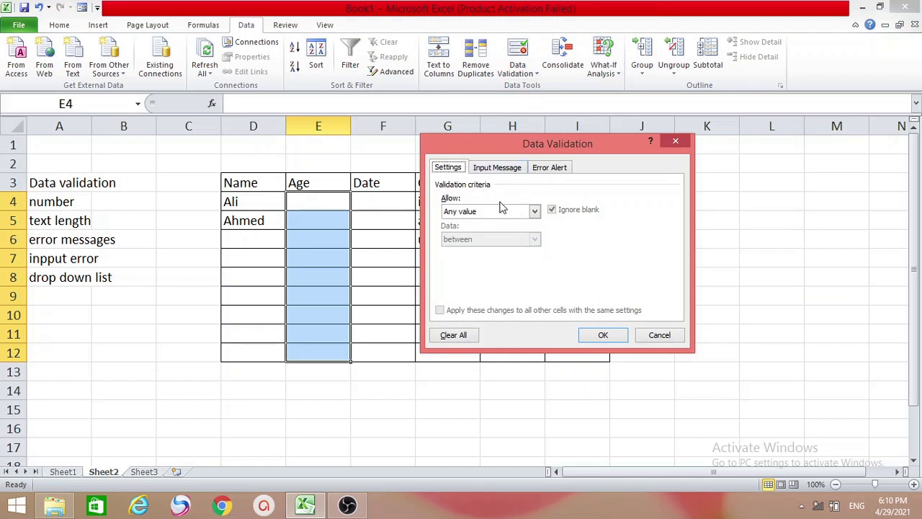
{"action": "left_click", "coordinate": [536, 212]}
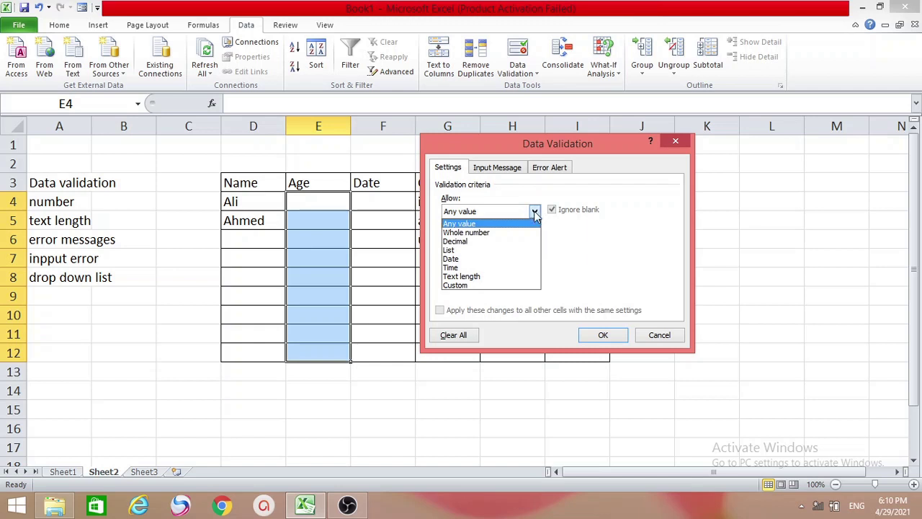
{"action": "left_click", "coordinate": [499, 233]}
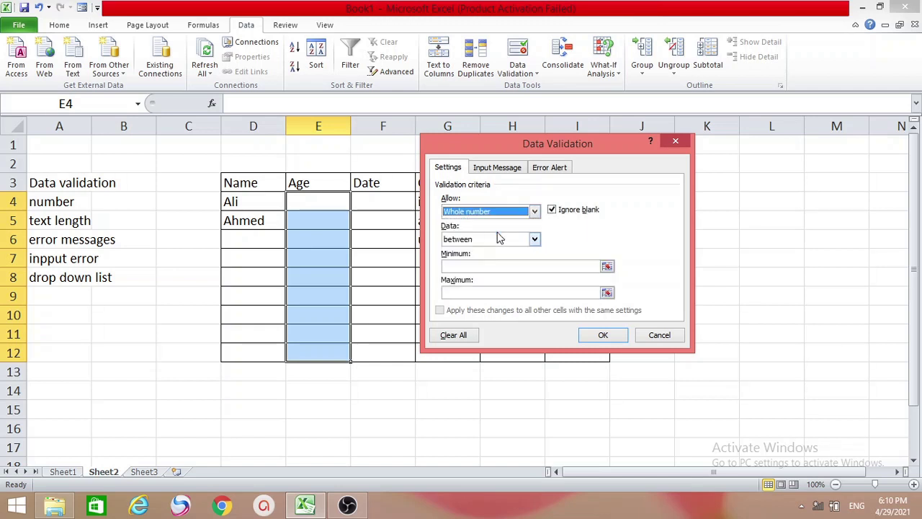
{"action": "left_click", "coordinate": [469, 266]}
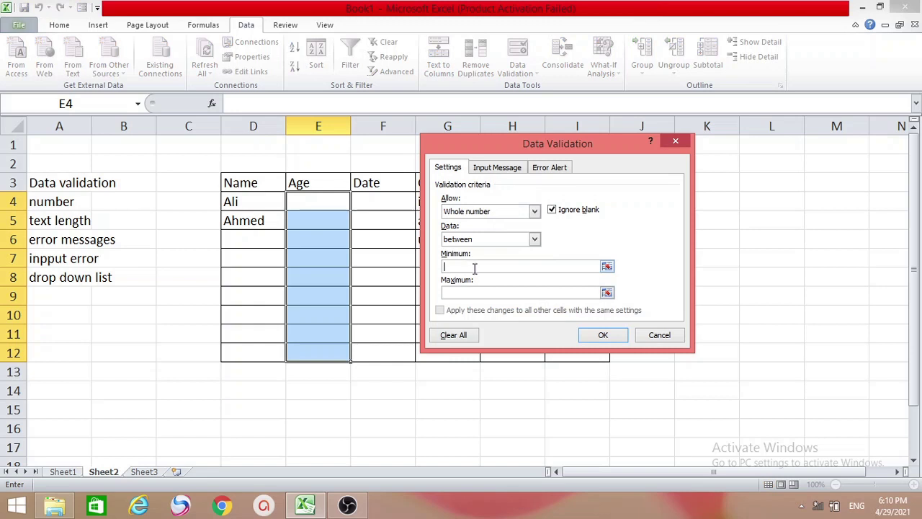
{"action": "type", "text": "10"}
{"action": "left_click", "coordinate": [464, 292]}
{"action": "type", "text": "15"}
{"action": "left_click", "coordinate": [602, 335]}
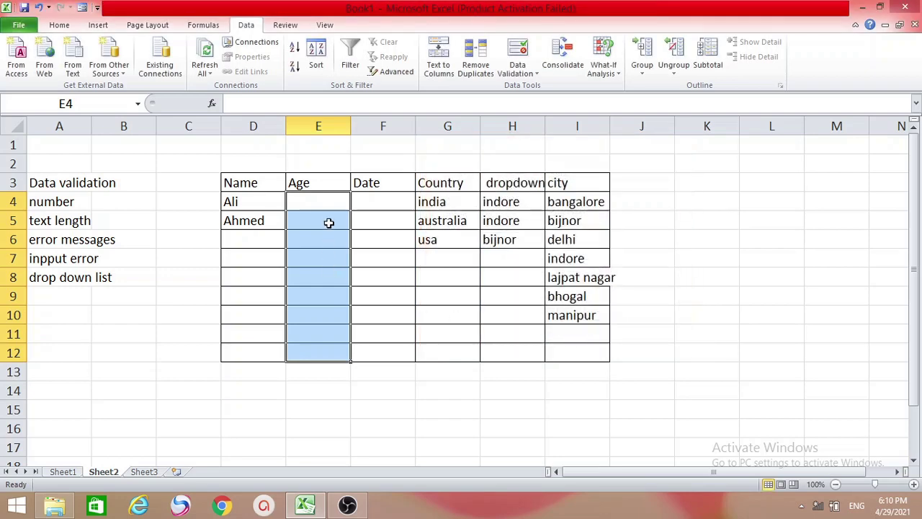
Step: Enter the ages 10 in E4 and 11 in E5
{"action": "left_click", "coordinate": [329, 205]}
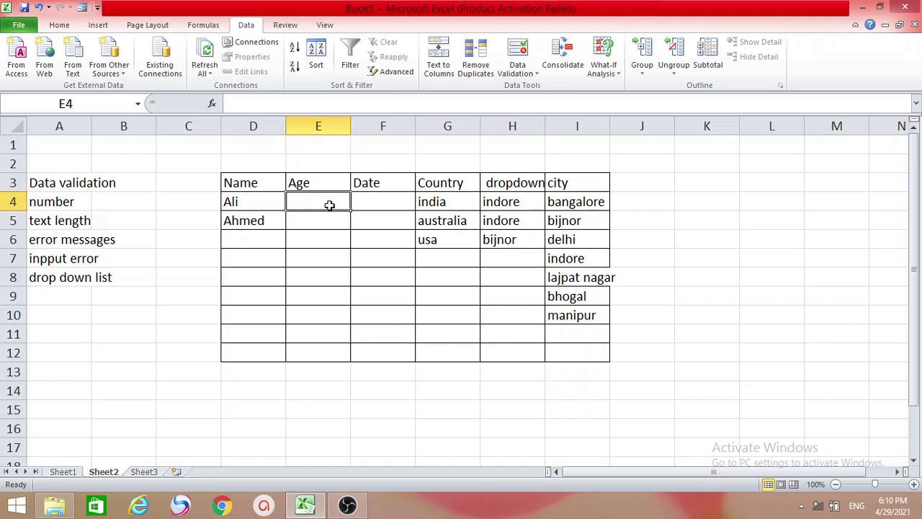
{"action": "type", "text": "10"}
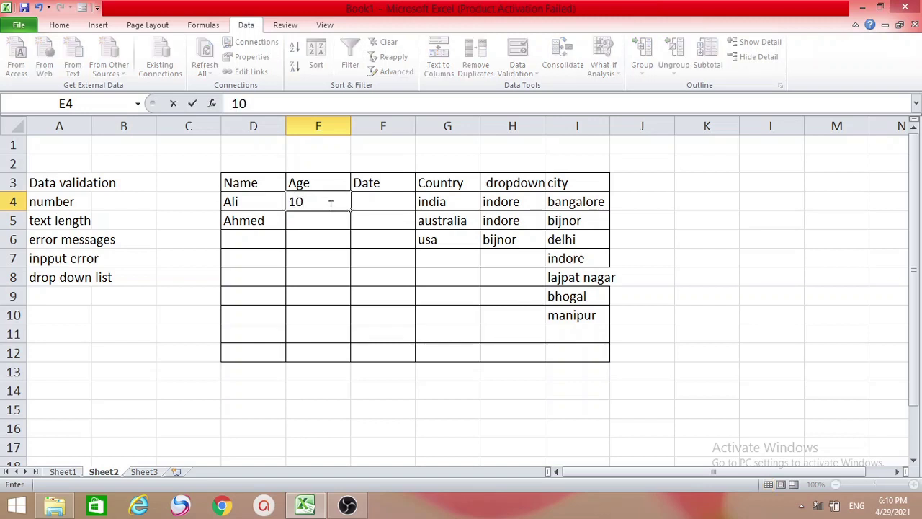
{"action": "key", "text": "Return"}
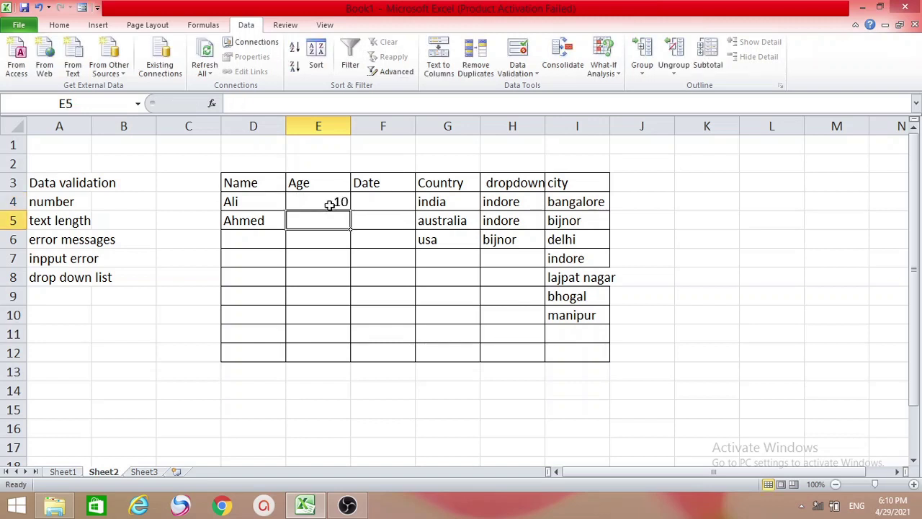
{"action": "type", "text": "11"}
{"action": "key", "text": "Return"}
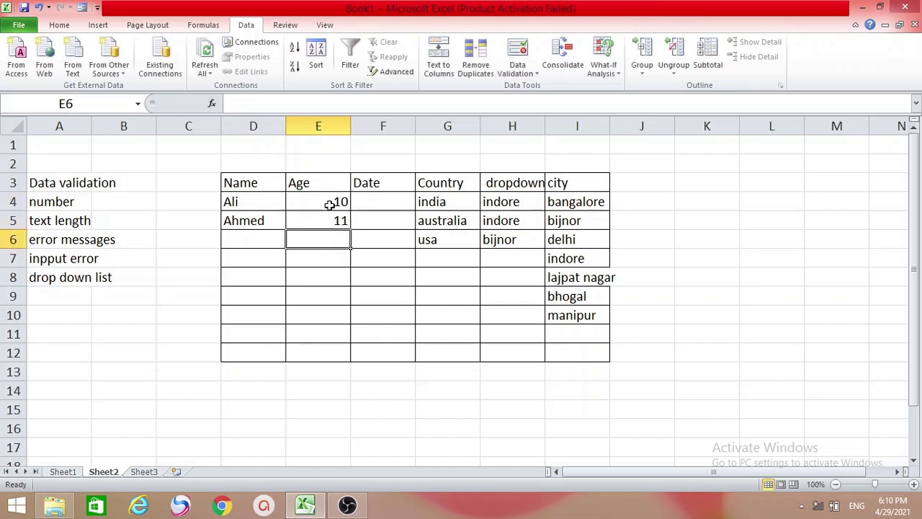
Step: Try the age 16 in cell E6 to test the number limit, and replace it with 14
{"action": "type", "text": "16"}
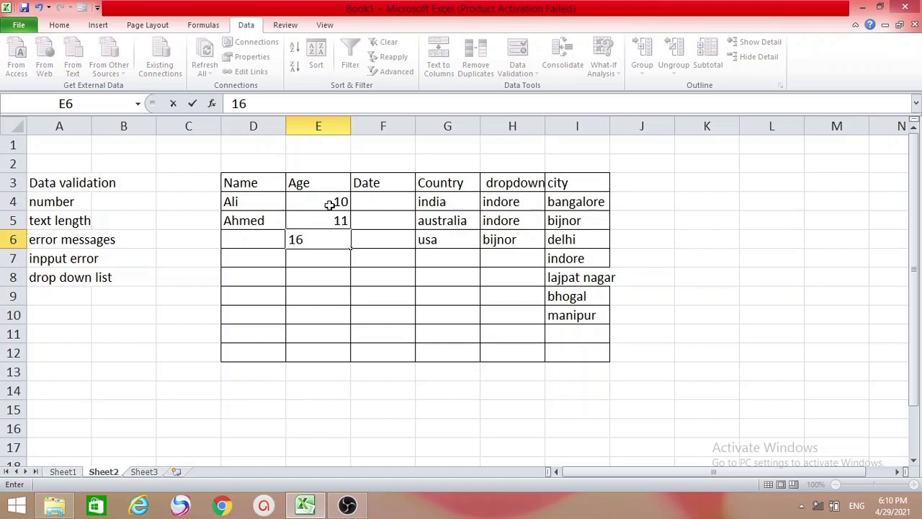
{"action": "key", "text": "Return"}
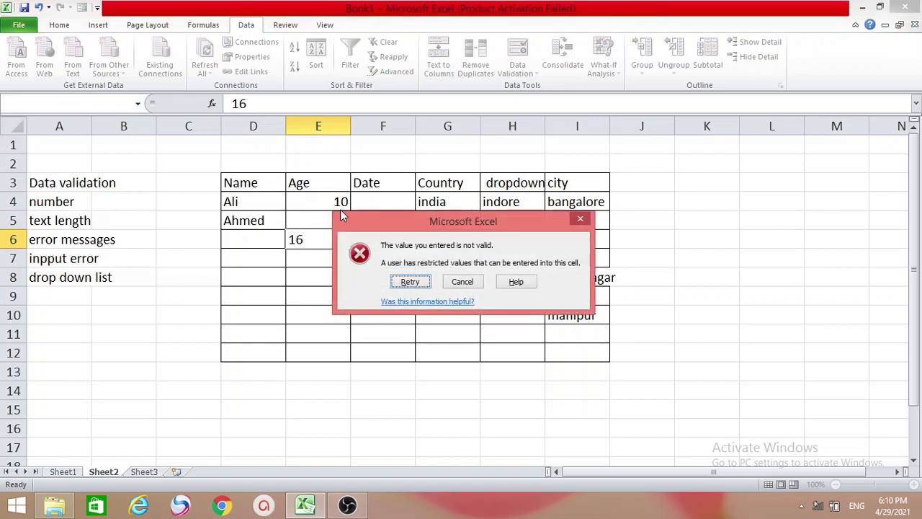
{"action": "left_click", "coordinate": [421, 283]}
{"action": "type", "text": "14"}
{"action": "key", "text": "Return"}
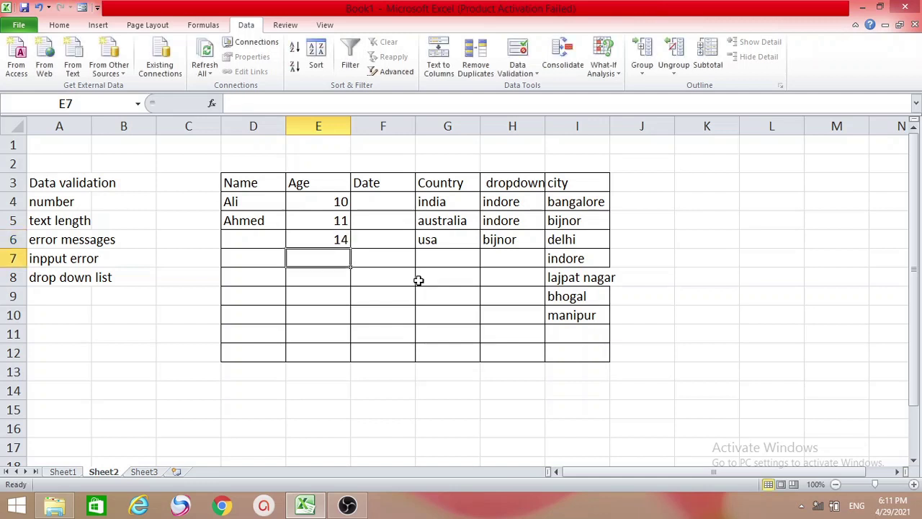
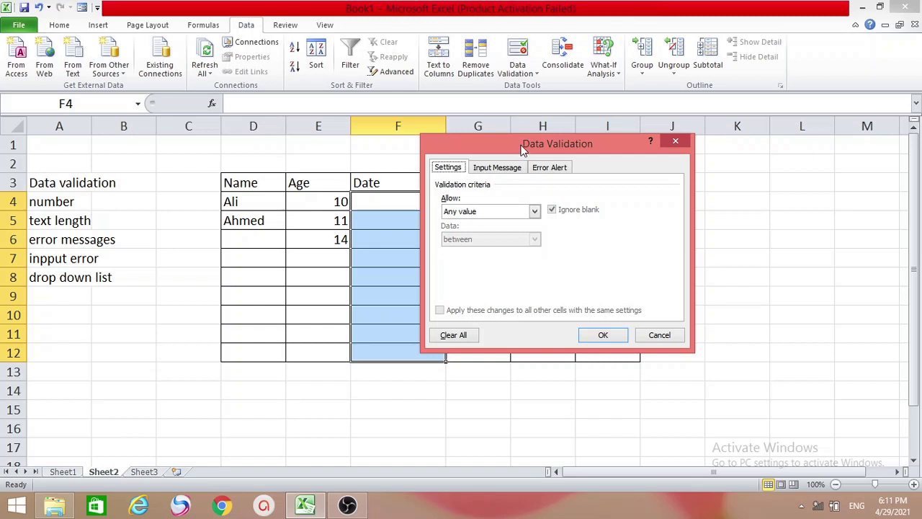
Step: Restrict the Date cells F4:F12 to dates between 1/1/2021 and 5/1/2021
{"action": "left_click", "coordinate": [536, 214]}
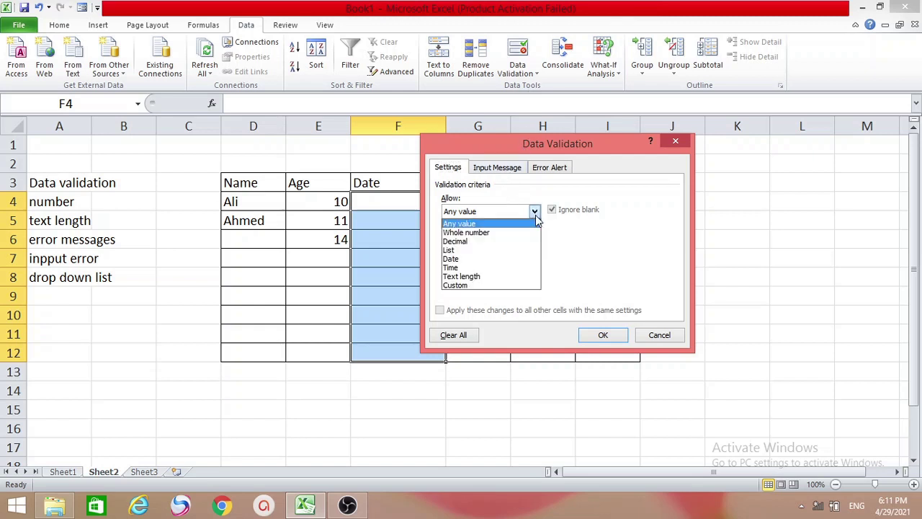
{"action": "left_click", "coordinate": [464, 259]}
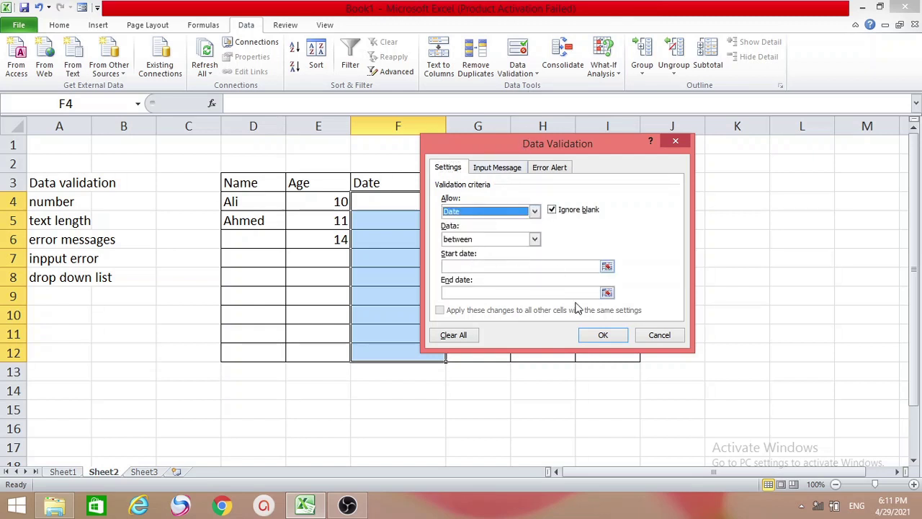
{"action": "left_click", "coordinate": [473, 266]}
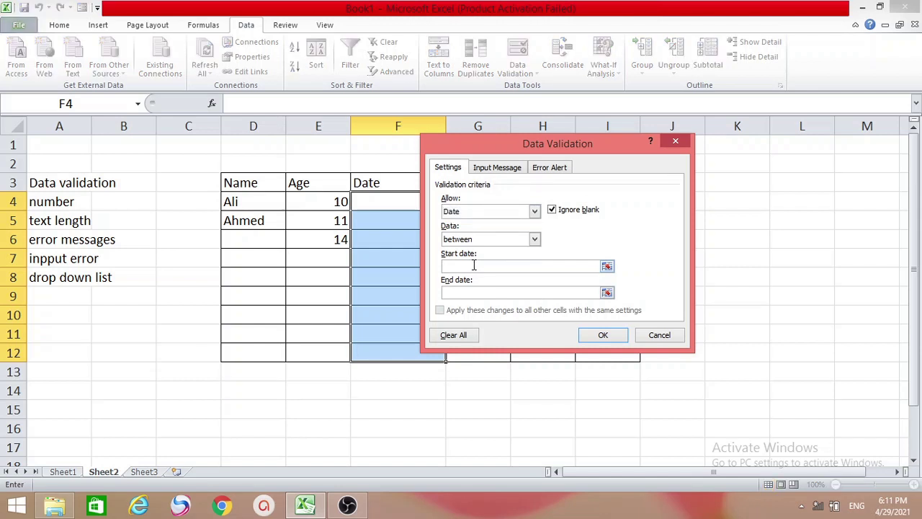
{"action": "type", "text": "1/1/2021"}
{"action": "left_click", "coordinate": [463, 293]}
{"action": "type", "text": "5/"}
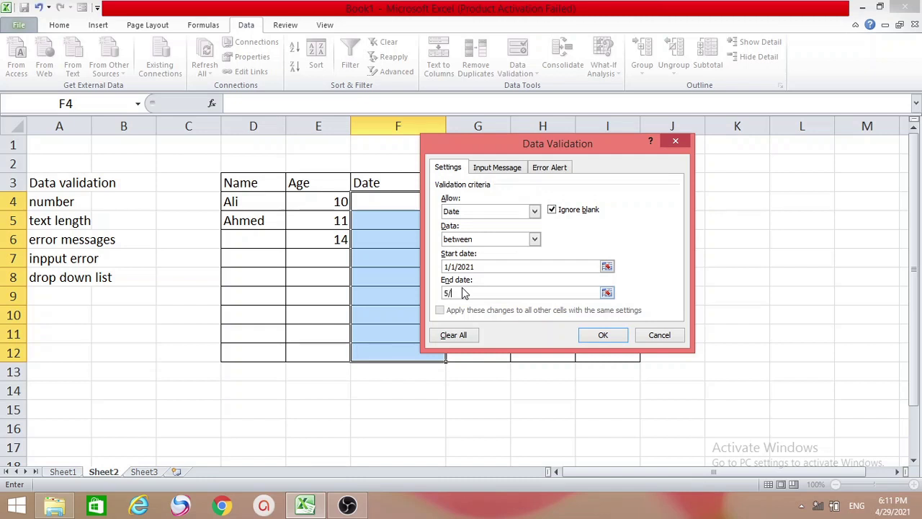
{"action": "type", "text": "1/2021"}
{"action": "left_click", "coordinate": [603, 337]}
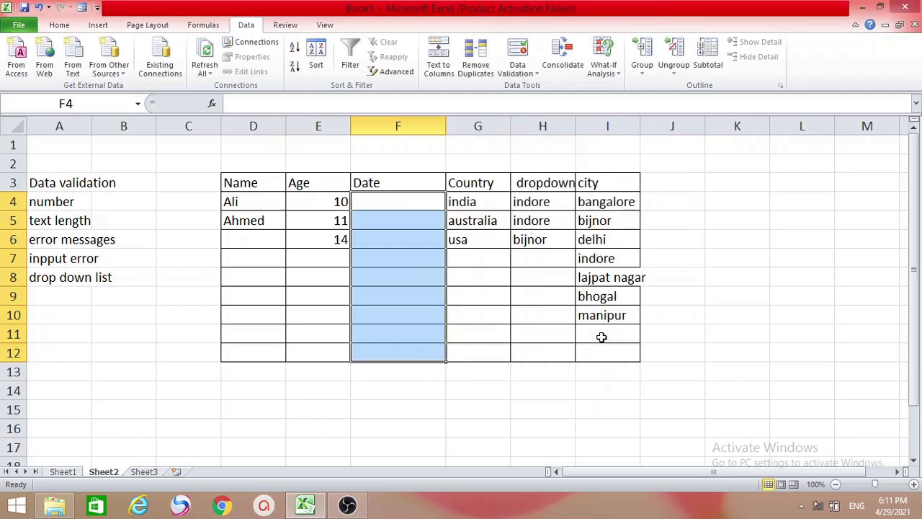
Step: Enter the dates 1/23/2021 in F4 and 2/24/2021 in F5
{"action": "left_click", "coordinate": [399, 201]}
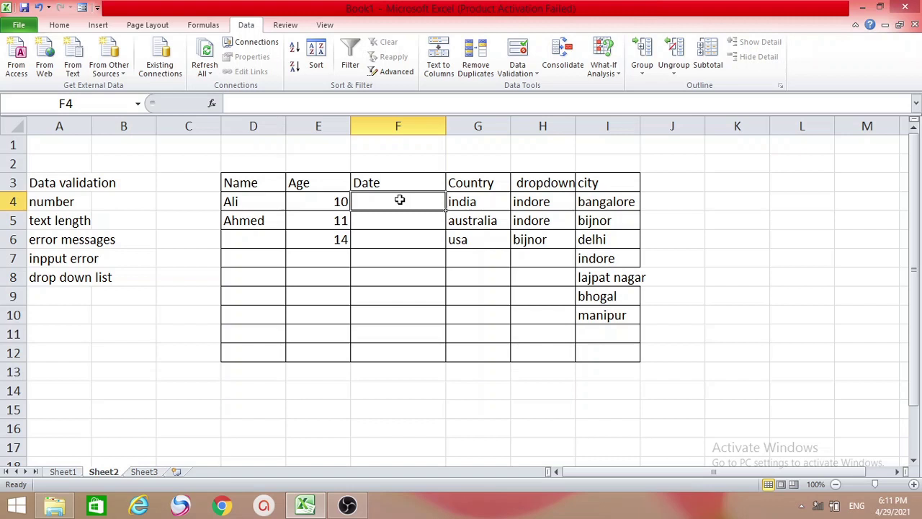
{"action": "type", "text": "1"}
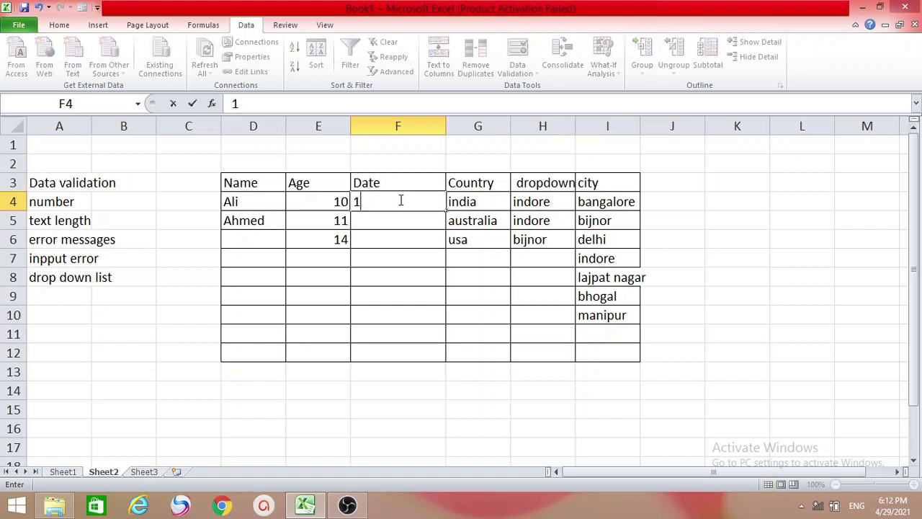
{"action": "type", "text": "/23/2021"}
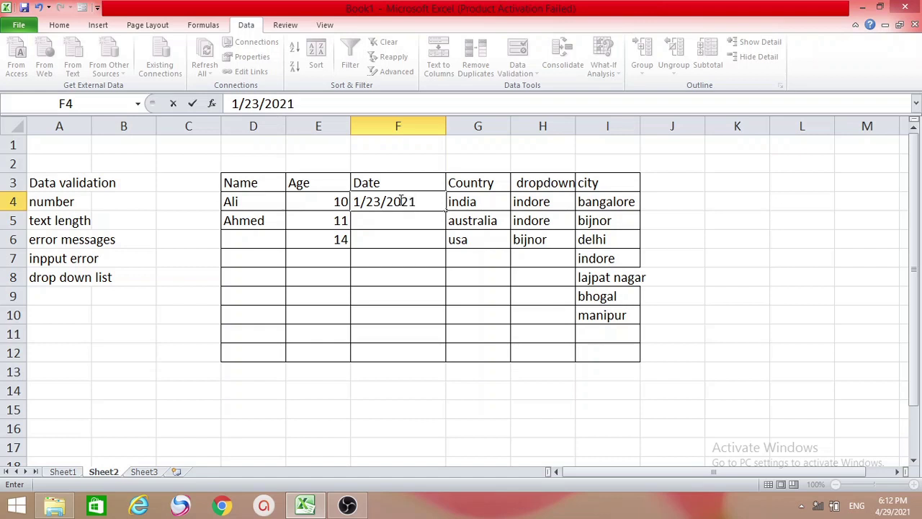
{"action": "key", "text": "Return"}
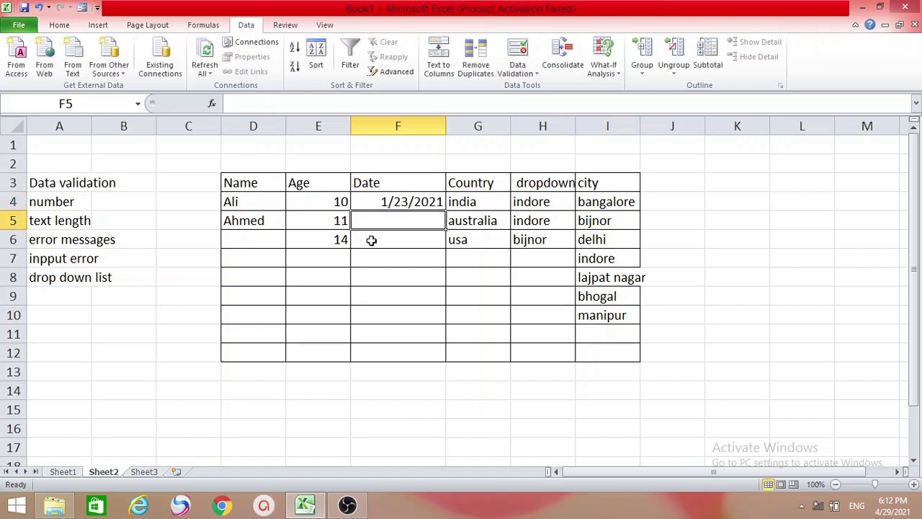
{"action": "type", "text": "2/"}
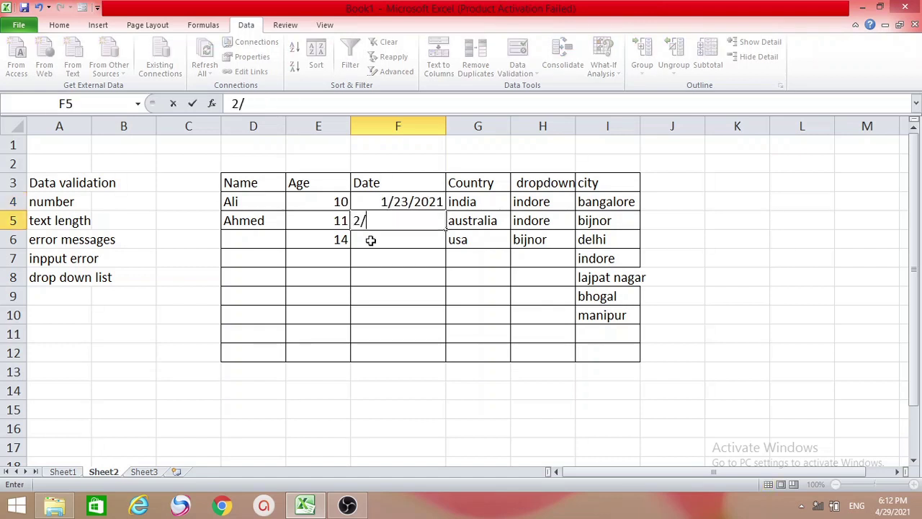
{"action": "type", "text": "24/2021"}
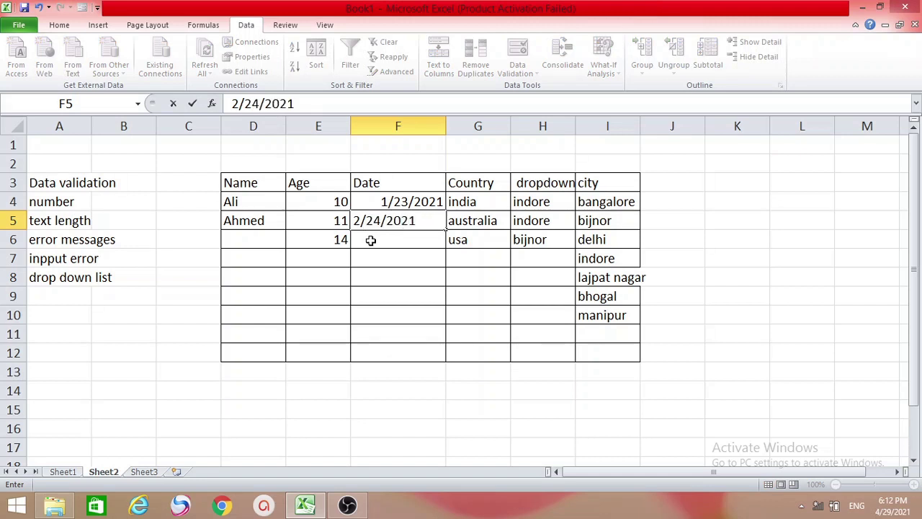
{"action": "key", "text": "Return"}
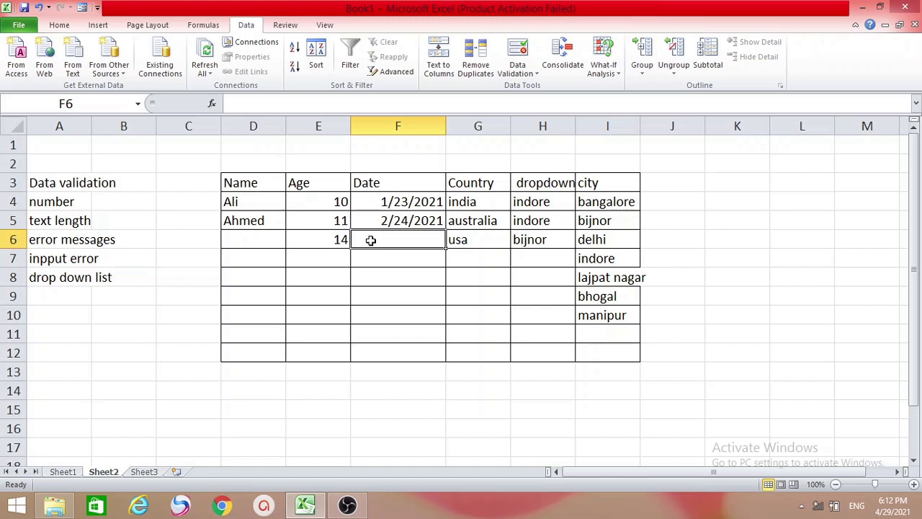
Step: Try the date 6/1/2021 in cell F6 to test the date limit, and clear the entry
{"action": "type", "text": "6/"}
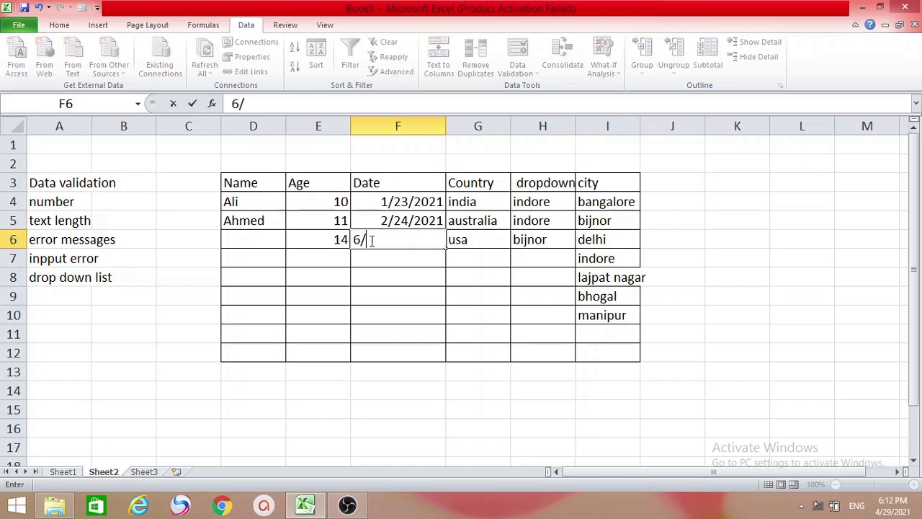
{"action": "type", "text": "1/2021"}
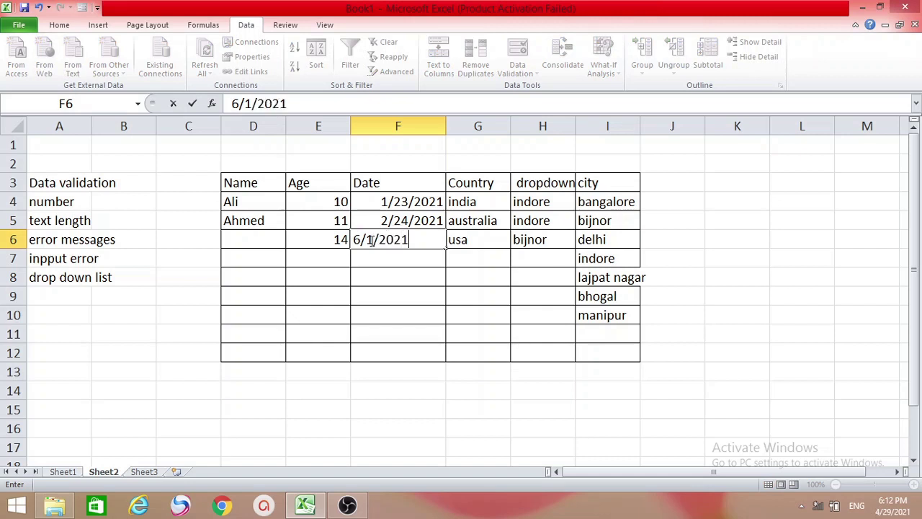
{"action": "key", "text": "Return"}
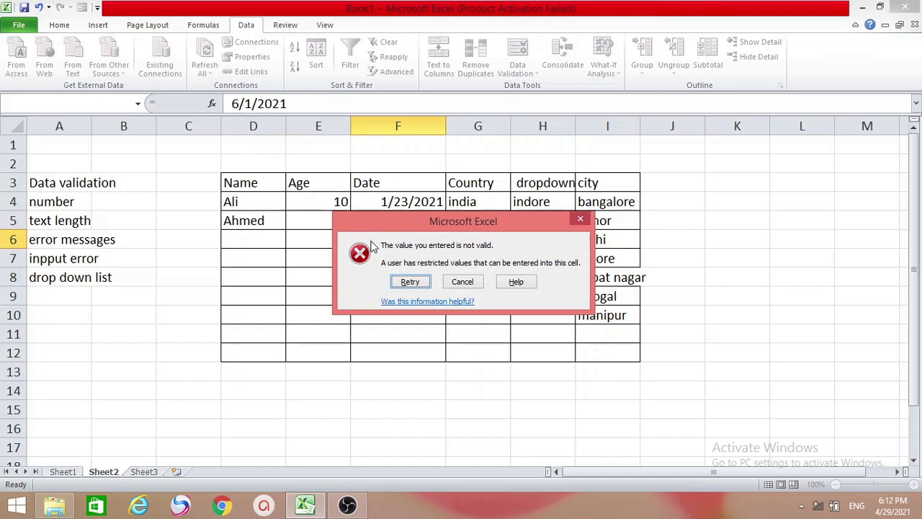
{"action": "left_click", "coordinate": [410, 282]}
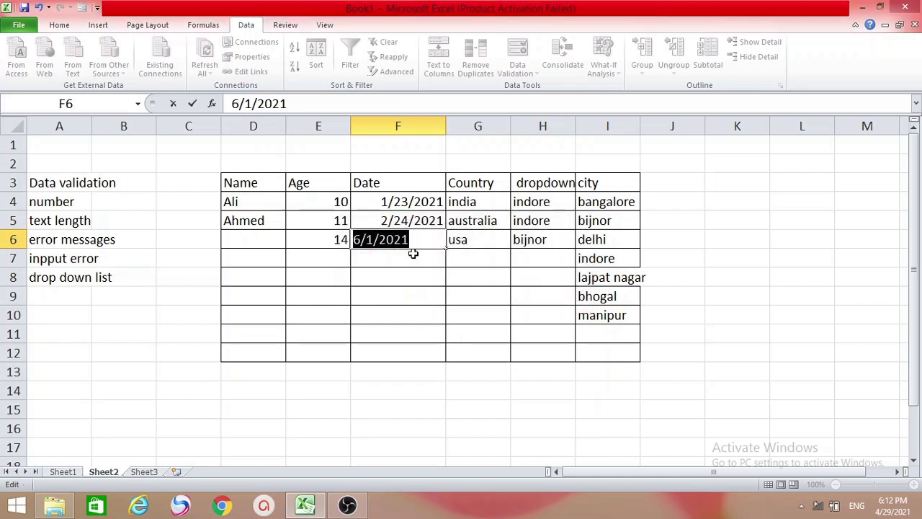
{"action": "key", "text": "BackSpace"}
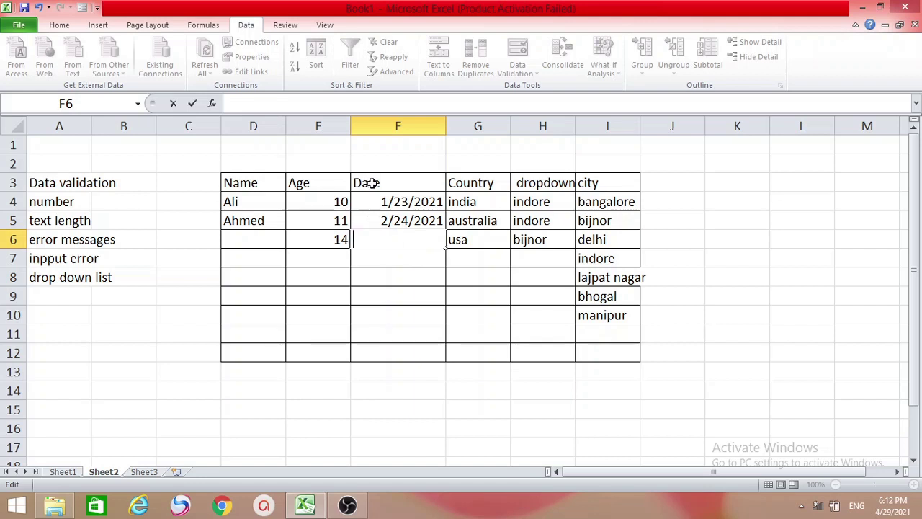
Step: Delete the existing country entries in cells G4:G6
{"action": "left_click_drag", "start_coordinate": [482, 202], "coordinate": [484, 219]}
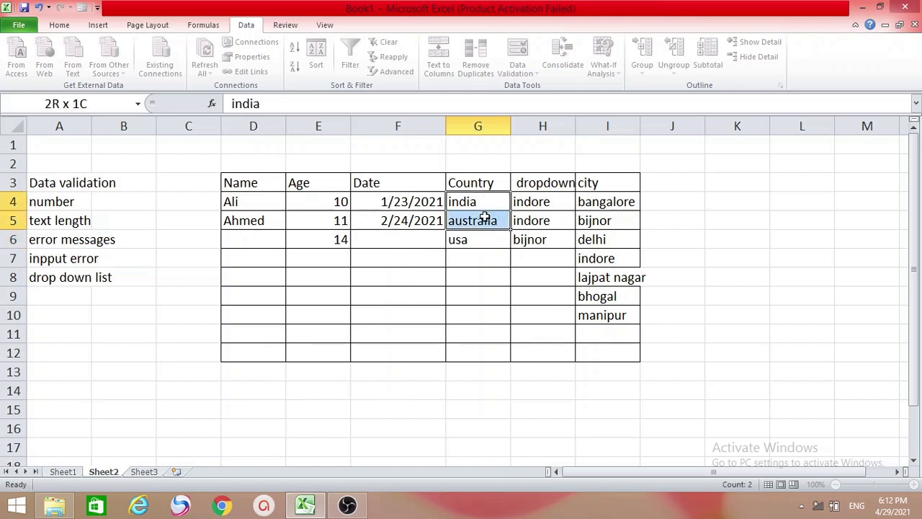
{"action": "key", "text": "Delete"}
{"action": "left_click", "coordinate": [473, 241]}
{"action": "key", "text": "BackSpace"}
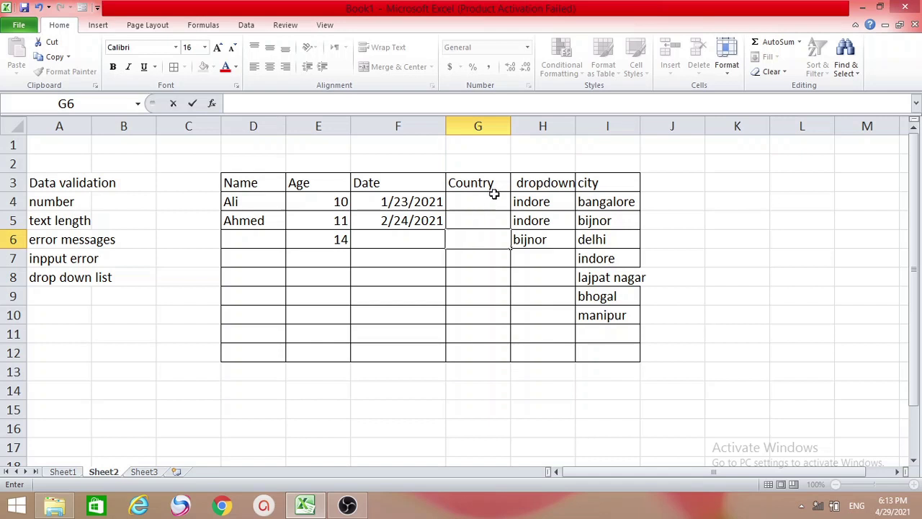
Step: Restrict the Country cells G4:G12 with Data Validation to a list with the source india,australia,usa
{"action": "left_click_drag", "start_coordinate": [493, 193], "coordinate": [494, 347]}
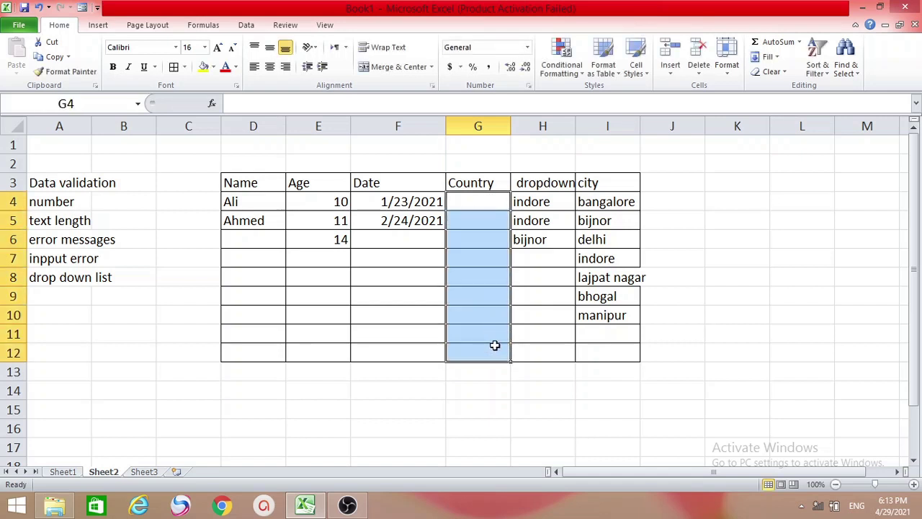
{"action": "left_click", "coordinate": [245, 25]}
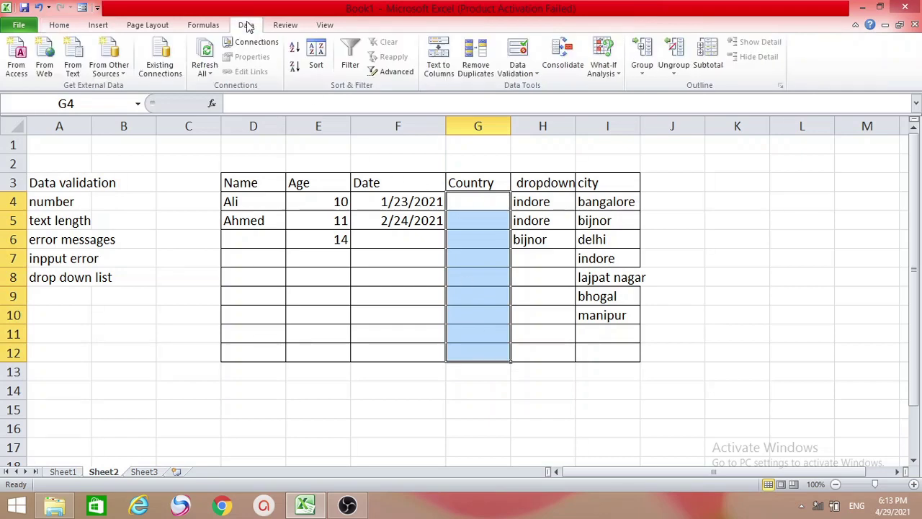
{"action": "left_click", "coordinate": [522, 72]}
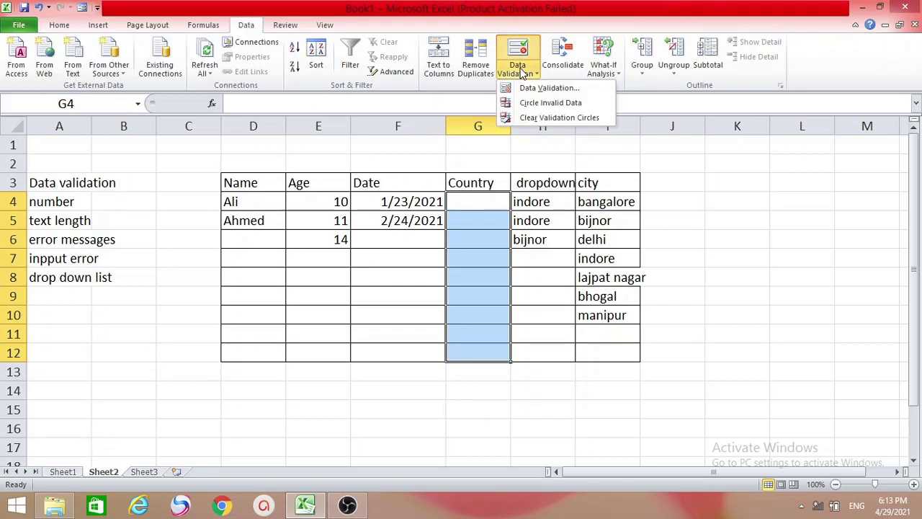
{"action": "left_click", "coordinate": [528, 87]}
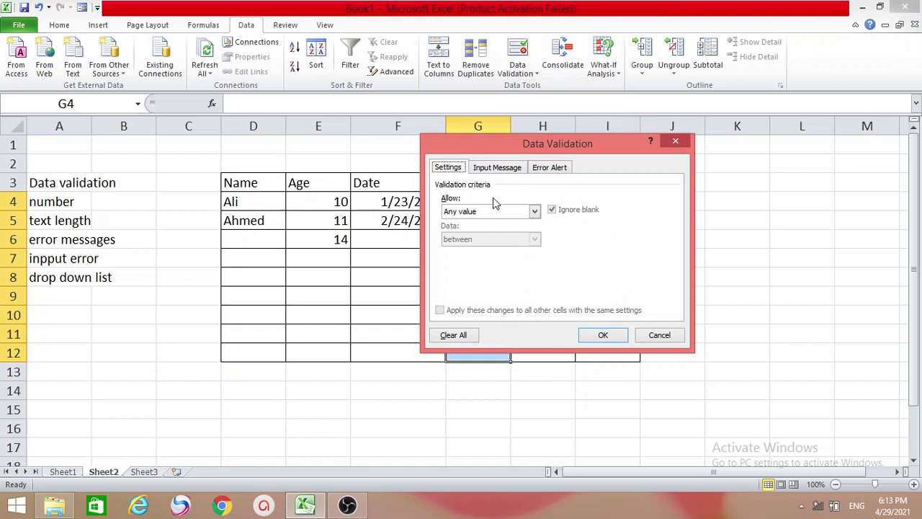
{"action": "left_click", "coordinate": [535, 211]}
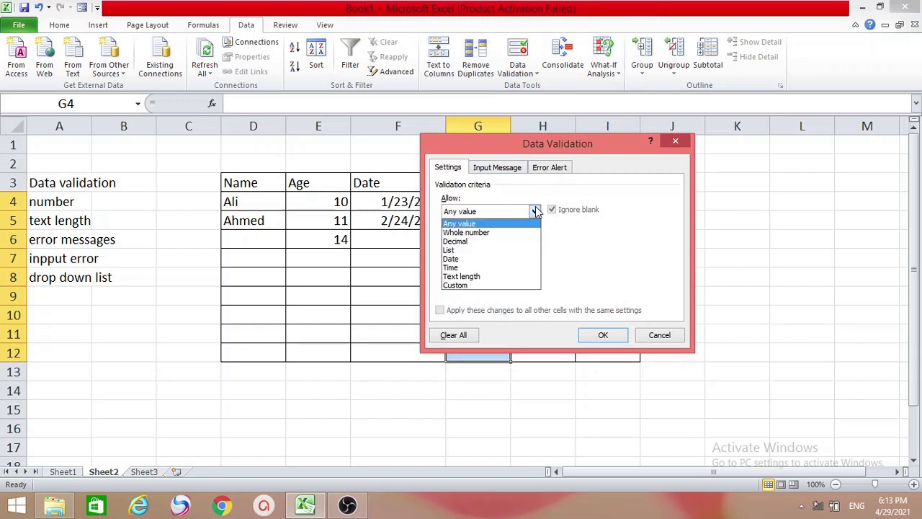
{"action": "left_click", "coordinate": [465, 250]}
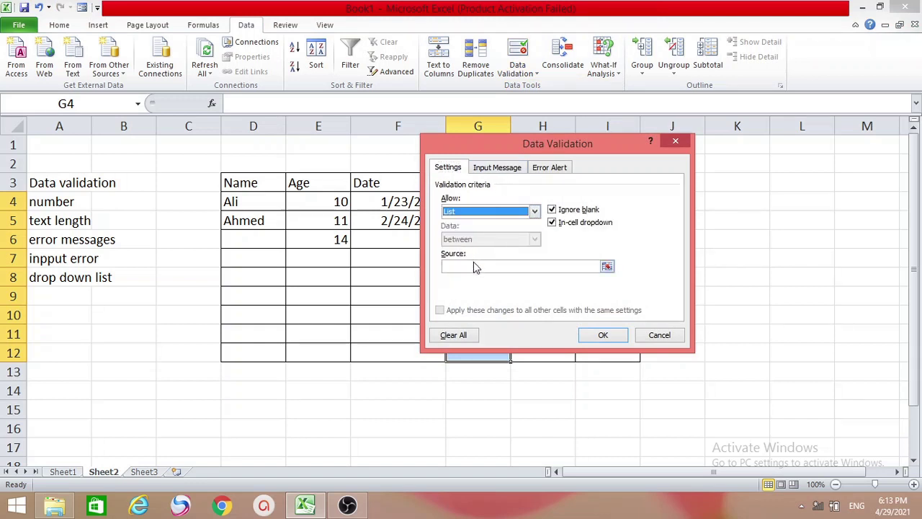
{"action": "left_click", "coordinate": [475, 267]}
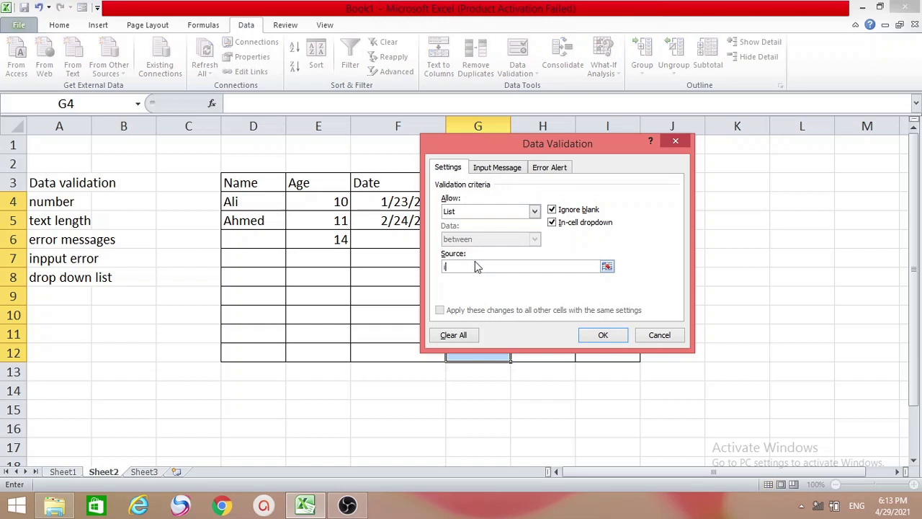
{"action": "type", "text": "india,australia,usa"}
{"action": "left_click", "coordinate": [601, 338]}
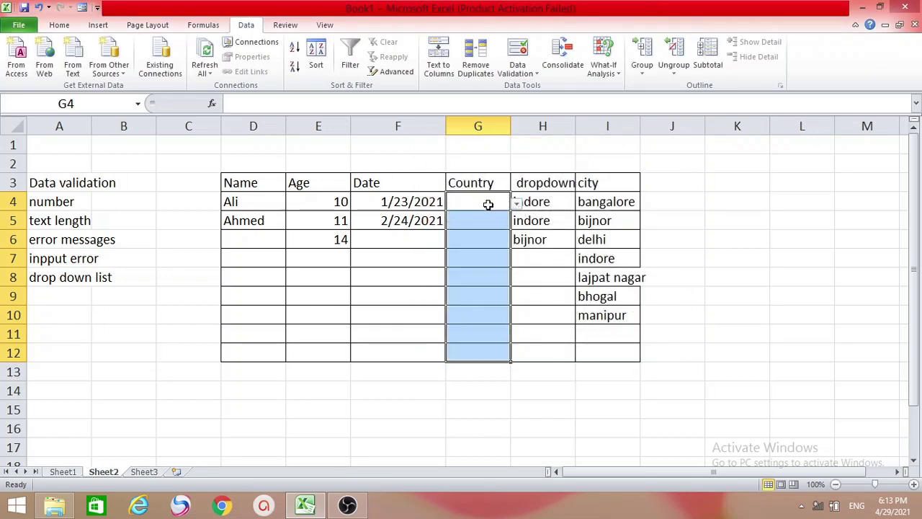
Step: Choose india for G4, australia for G5 and usa for G6 from the in-cell lists, and widen column G
{"action": "left_click", "coordinate": [516, 204]}
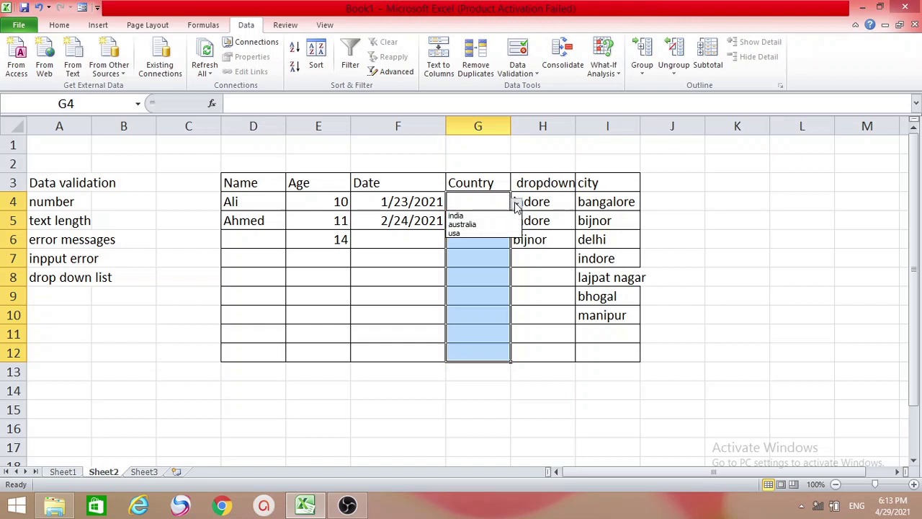
{"action": "left_click", "coordinate": [478, 215]}
{"action": "left_click", "coordinate": [480, 220]}
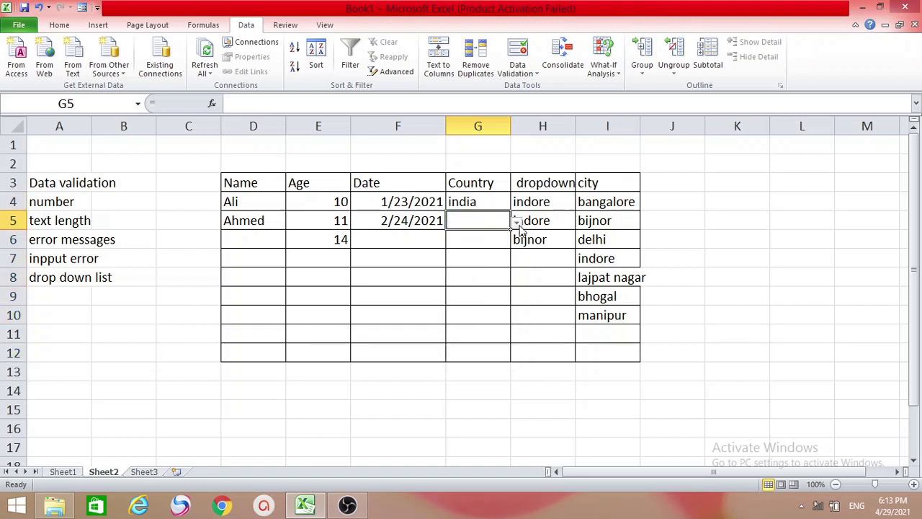
{"action": "left_click", "coordinate": [517, 222]}
{"action": "left_click", "coordinate": [487, 242]}
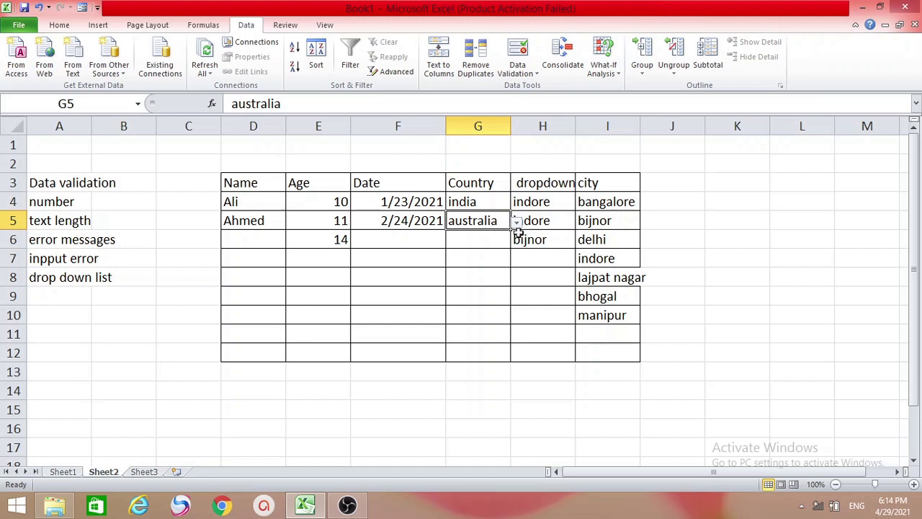
{"action": "left_click", "coordinate": [504, 239]}
{"action": "left_click", "coordinate": [516, 240]}
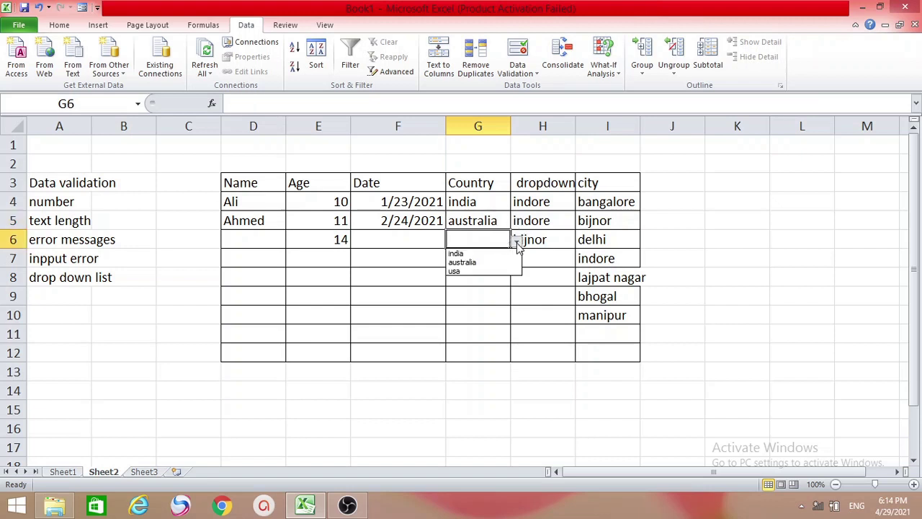
{"action": "left_click", "coordinate": [472, 272]}
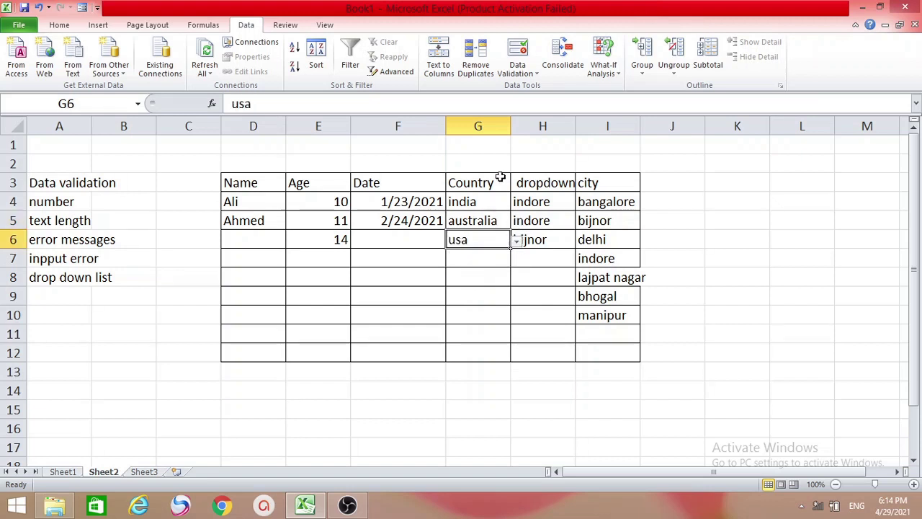
{"action": "left_click", "coordinate": [503, 127]}
{"action": "left_click_drag", "start_coordinate": [510, 126], "coordinate": [525, 126]}
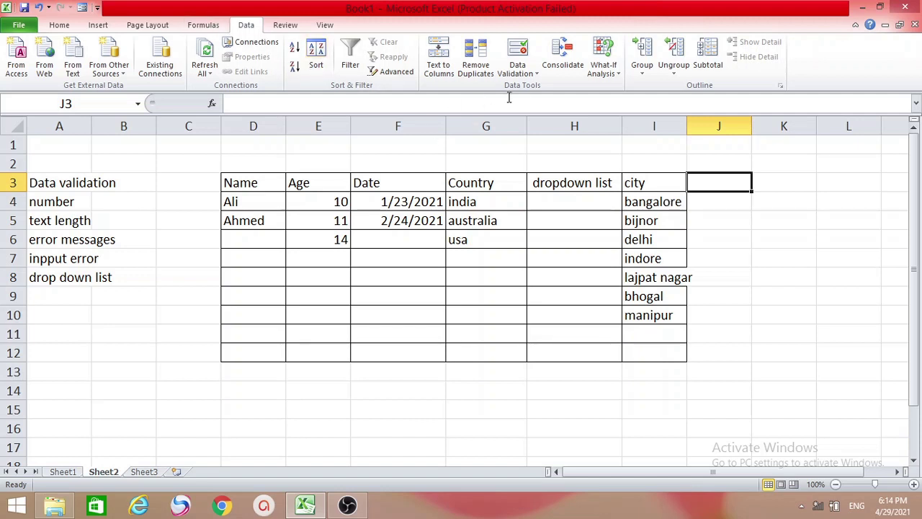
Step: Restrict the dropdown list cells H4:H12 with Data Validation to a list with the source =$I$4:$I$10
{"action": "left_click_drag", "start_coordinate": [606, 202], "coordinate": [611, 349]}
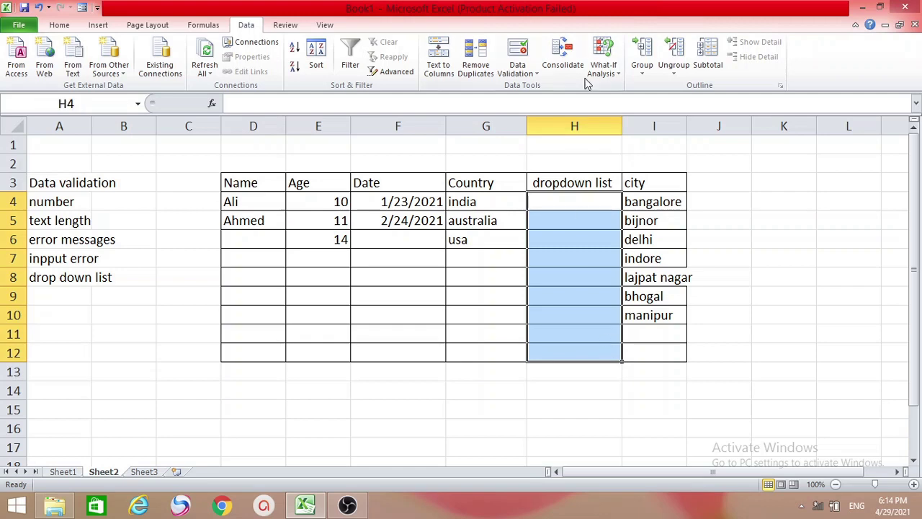
{"action": "left_click", "coordinate": [517, 72]}
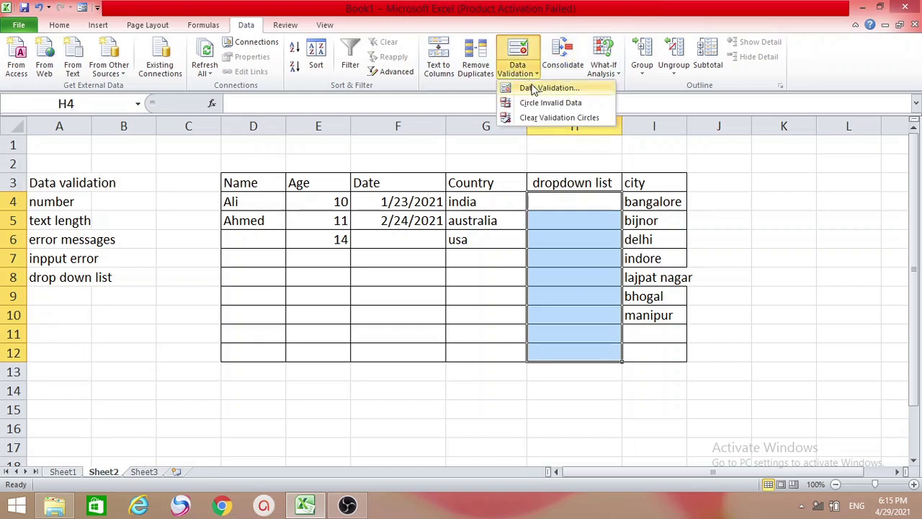
{"action": "left_click", "coordinate": [533, 88]}
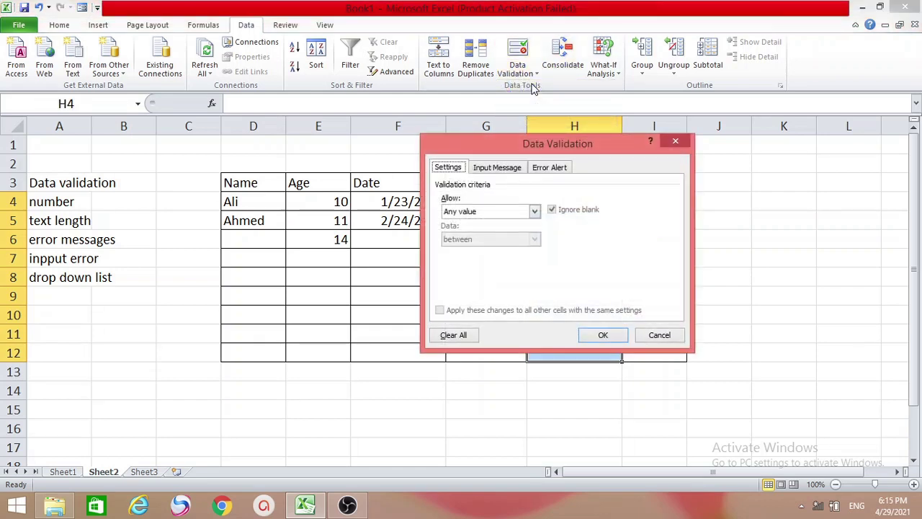
{"action": "left_click", "coordinate": [534, 213]}
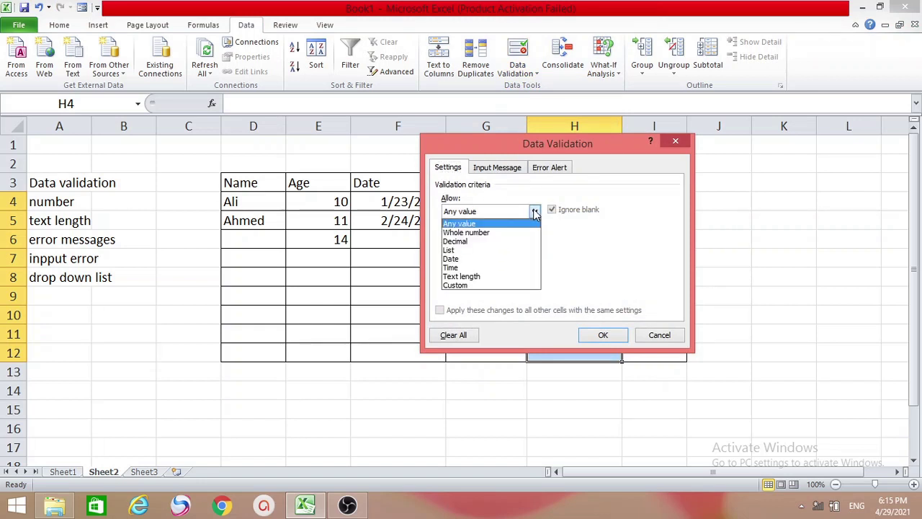
{"action": "left_click", "coordinate": [469, 250]}
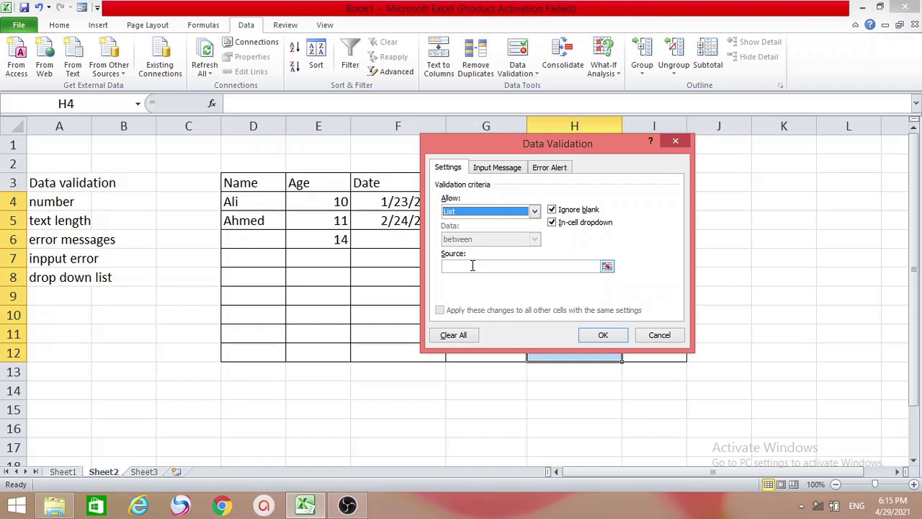
{"action": "left_click", "coordinate": [607, 267]}
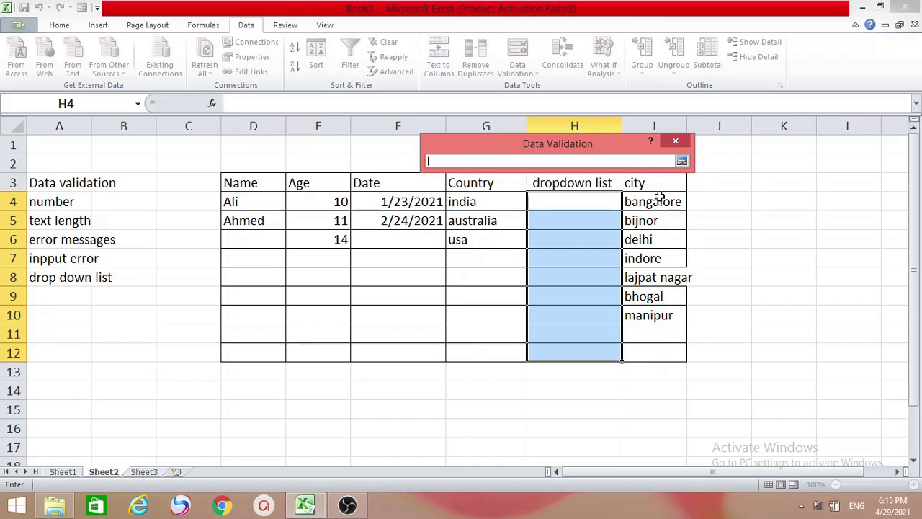
{"action": "left_click_drag", "start_coordinate": [659, 198], "coordinate": [669, 309]}
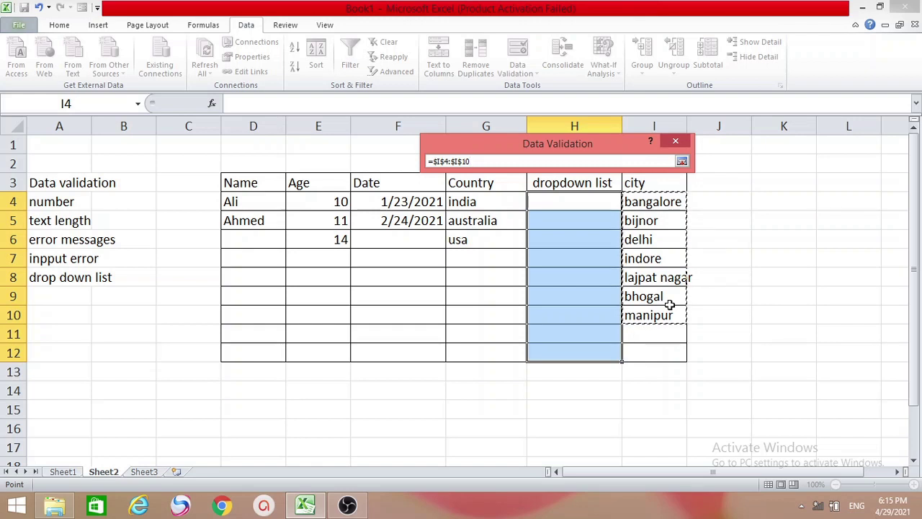
{"action": "left_click", "coordinate": [683, 162]}
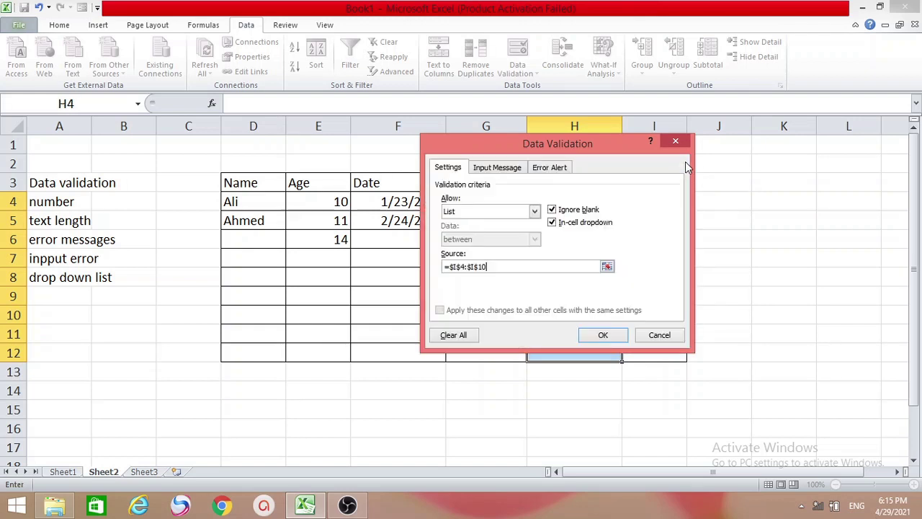
{"action": "left_click", "coordinate": [603, 335]}
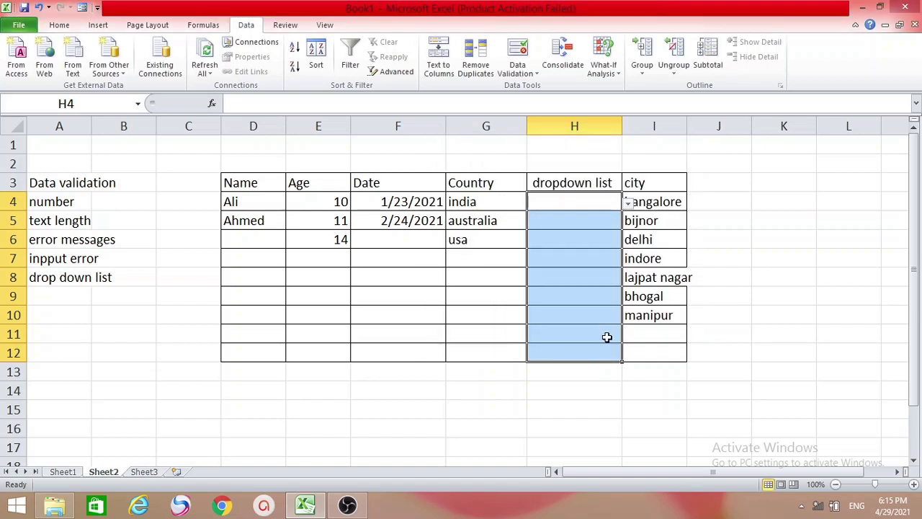
Step: Choose lajpat nagar for H4, delhi for H5 and bhogal for H6 from the in-cell lists
{"action": "left_click", "coordinate": [628, 205]}
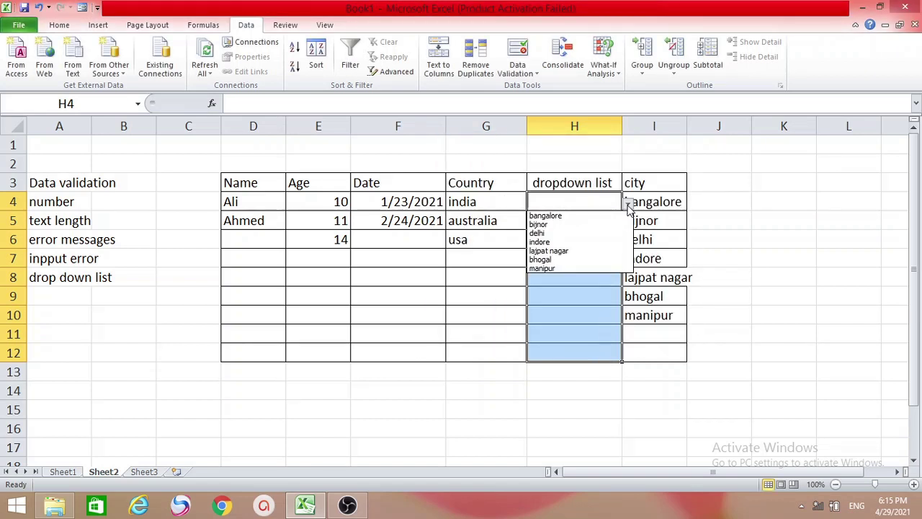
{"action": "left_click", "coordinate": [604, 251]}
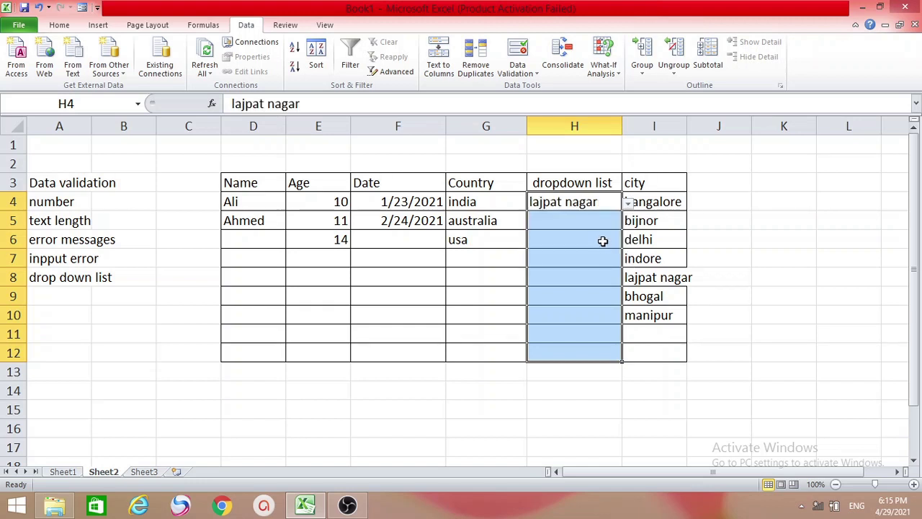
{"action": "left_click", "coordinate": [611, 224]}
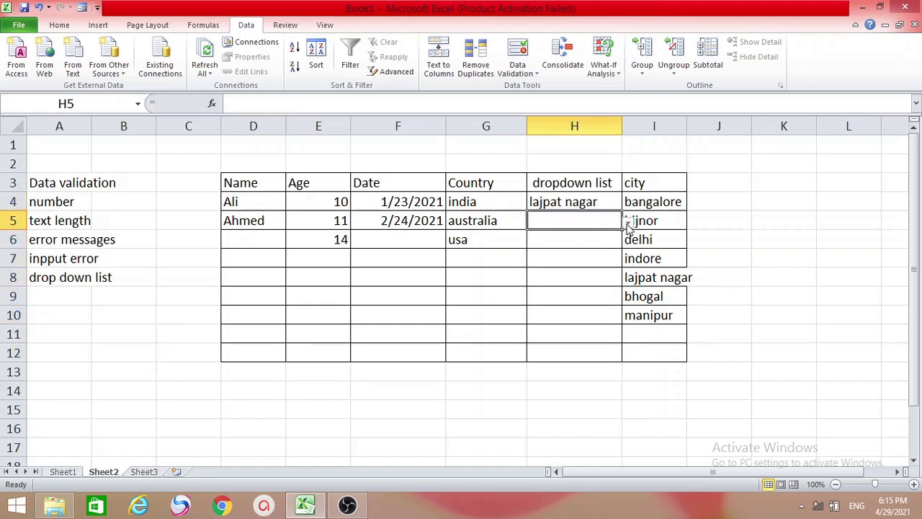
{"action": "left_click", "coordinate": [628, 222]}
{"action": "left_click", "coordinate": [601, 254]}
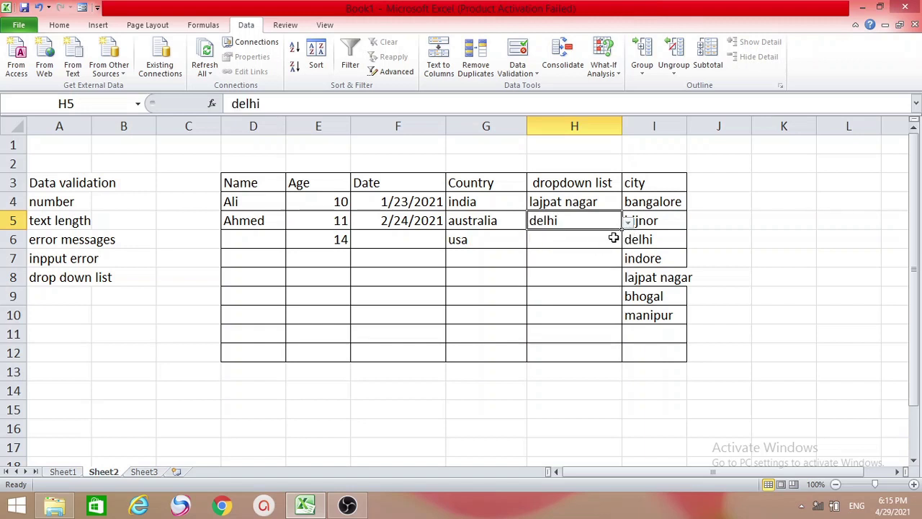
{"action": "left_click", "coordinate": [614, 238]}
{"action": "left_click", "coordinate": [629, 248]}
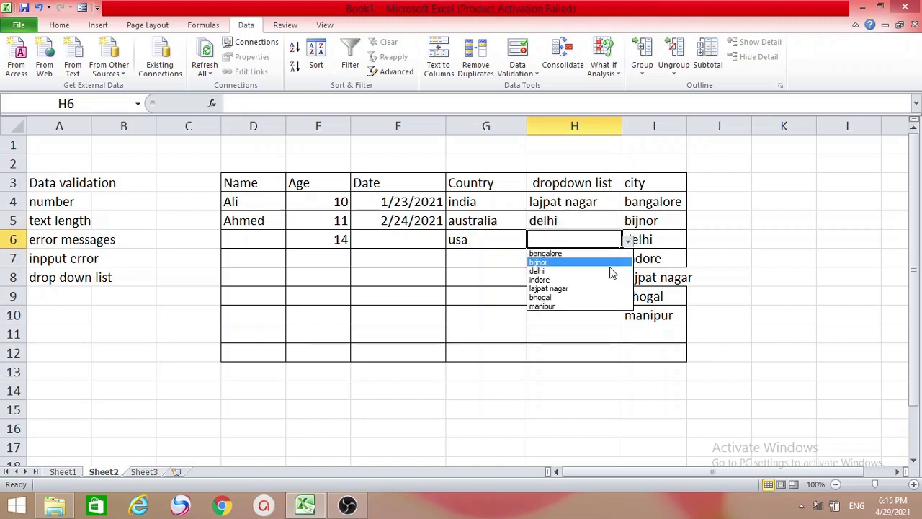
{"action": "left_click", "coordinate": [579, 298]}
{"action": "left_click", "coordinate": [784, 182]}
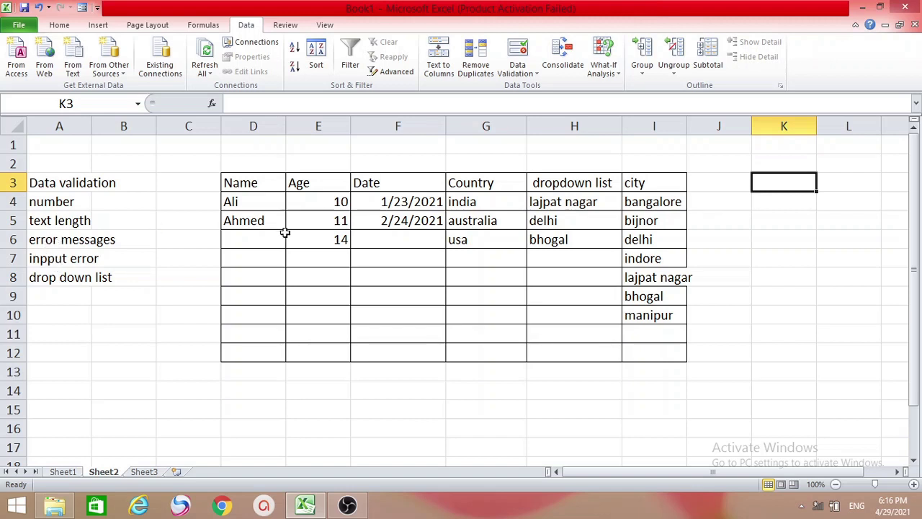
Step: Clear the existing ages in cells E4, E5 and E6
{"action": "left_click", "coordinate": [337, 199]}
{"action": "key", "text": "BackSpace"}
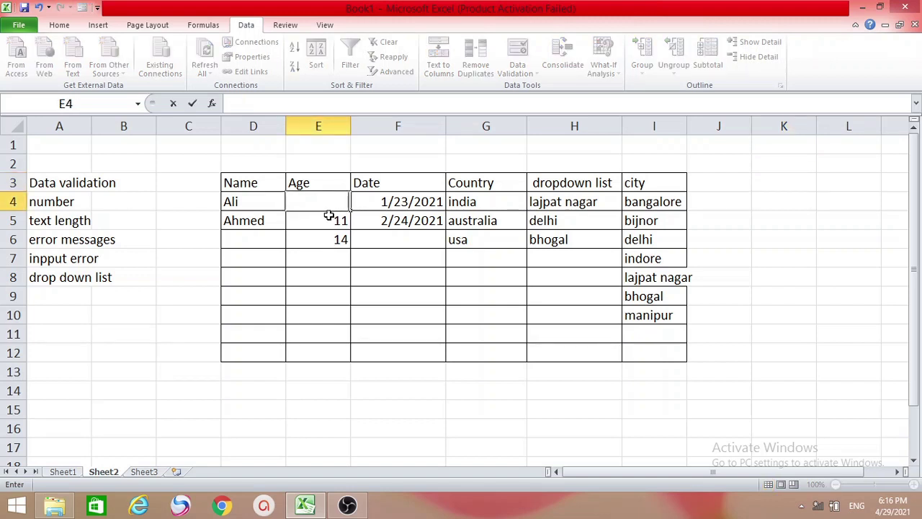
{"action": "left_click", "coordinate": [328, 216]}
{"action": "key", "text": "BackSpace"}
{"action": "left_click", "coordinate": [329, 240]}
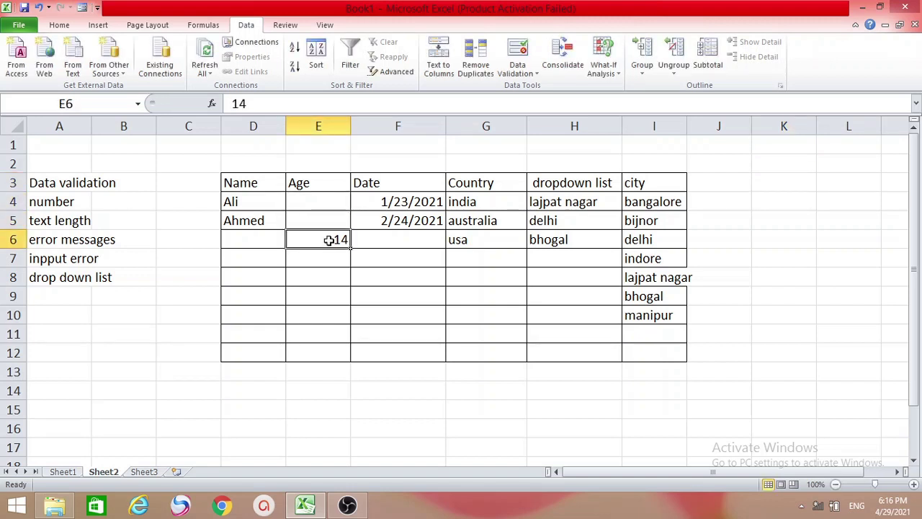
{"action": "key", "text": "BackSpace"}
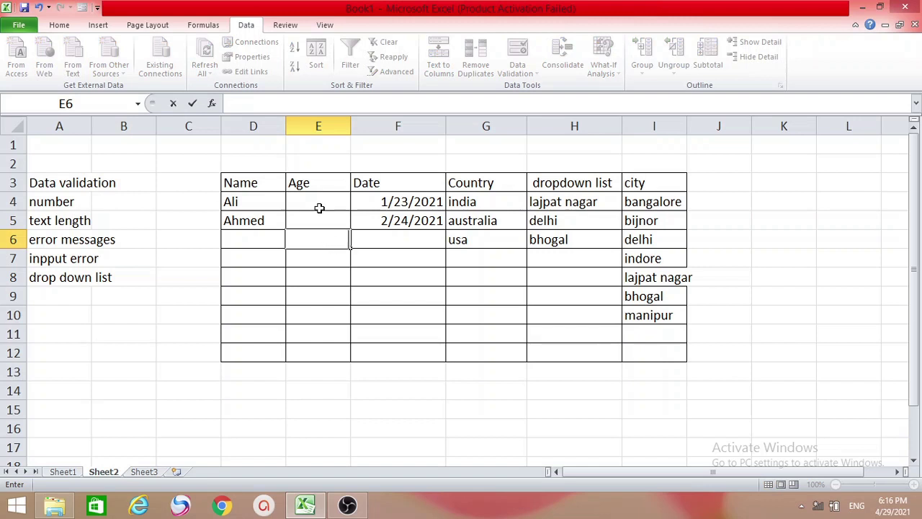
Step: Try the age 17 in cell E4 to test the whole-number limit, and discard the entry
{"action": "left_click", "coordinate": [319, 203]}
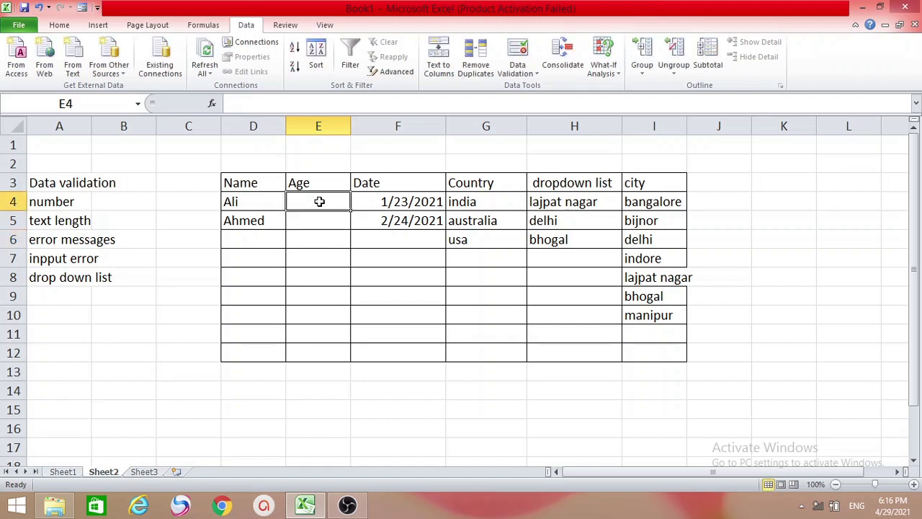
{"action": "type", "text": "17"}
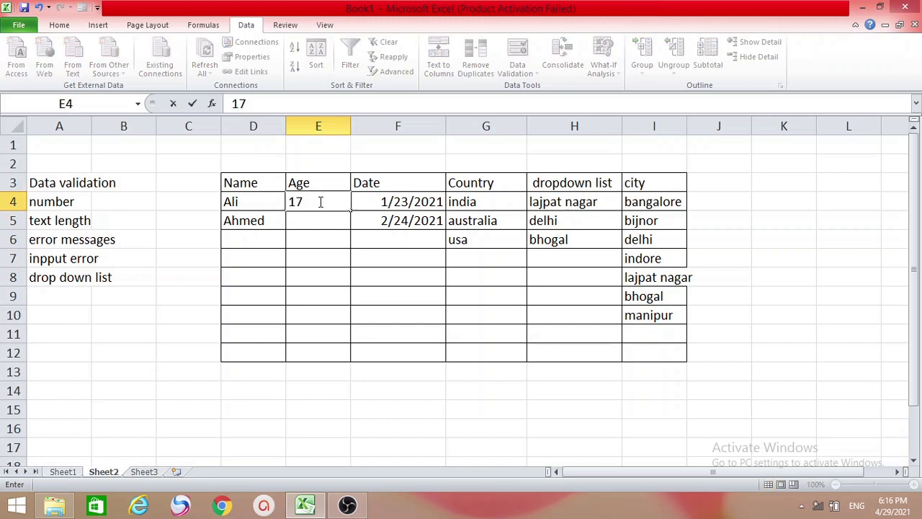
{"action": "key", "text": "Return"}
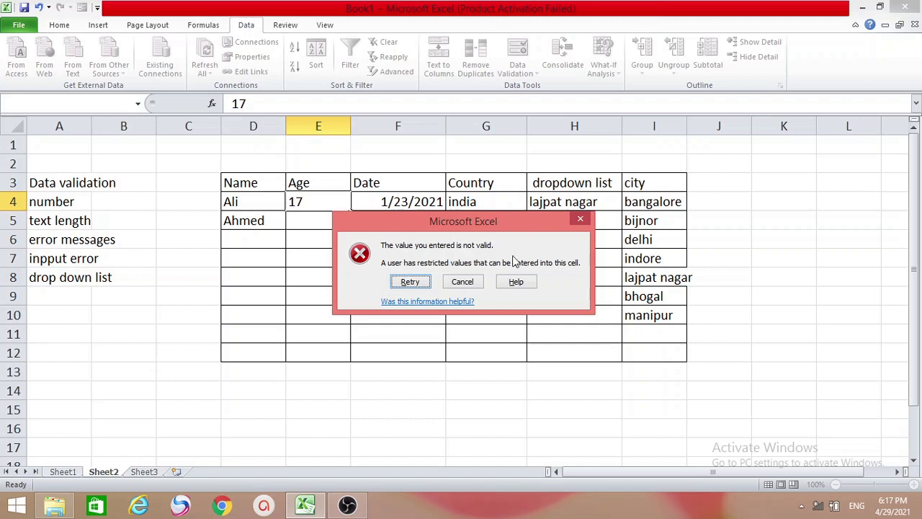
{"action": "left_click", "coordinate": [581, 219]}
Step: Give the Age cells E4:E12 a validation error alert titled "It's Wrong" with the message "you should select numbers between 10-15"
{"action": "left_click_drag", "start_coordinate": [318, 202], "coordinate": [324, 358]}
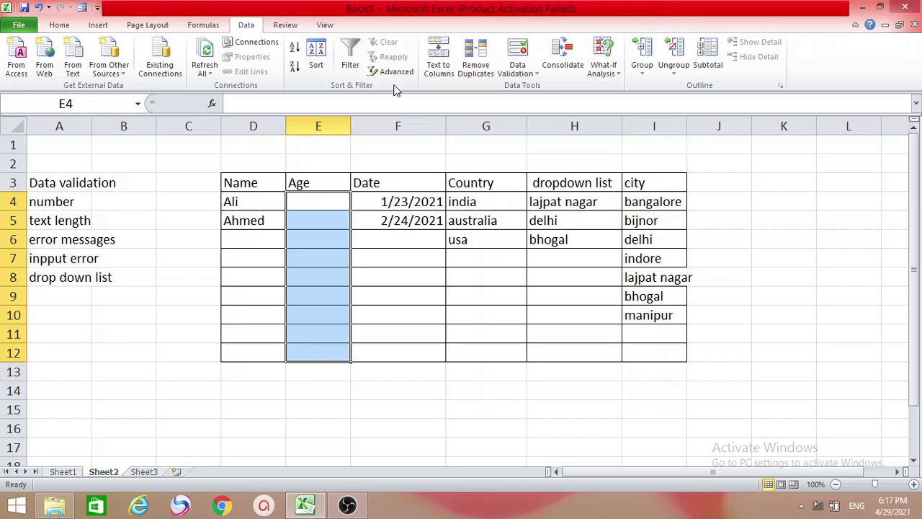
{"action": "left_click", "coordinate": [536, 75]}
{"action": "left_click", "coordinate": [537, 88]}
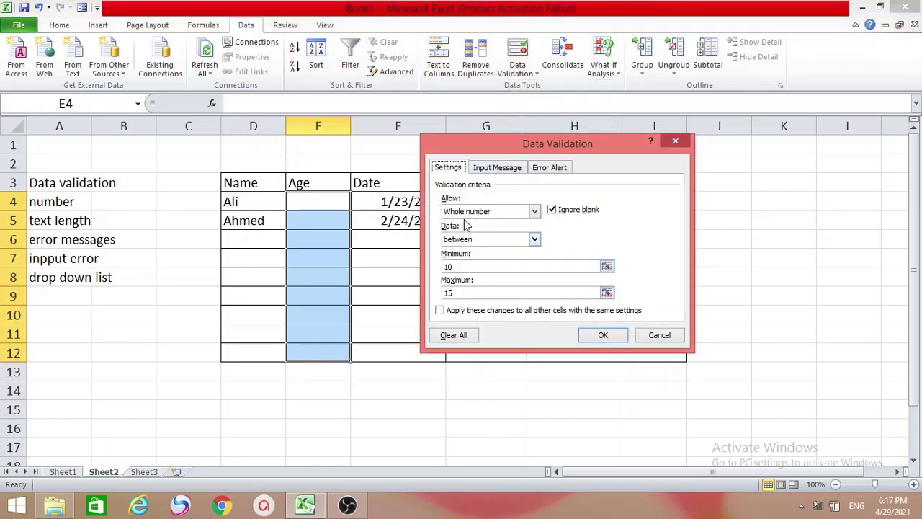
{"action": "left_click", "coordinate": [548, 167]}
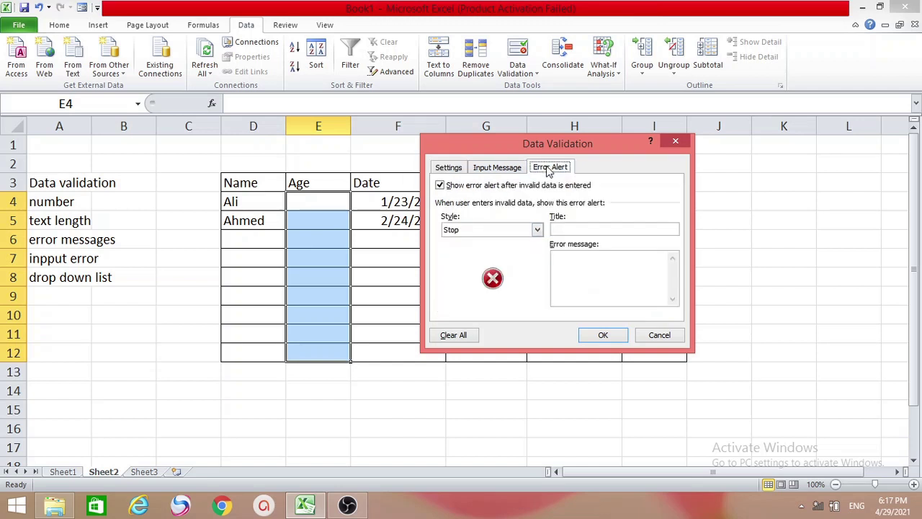
{"action": "left_click", "coordinate": [565, 230]}
{"action": "type", "text": "s Wrong"}
{"action": "left_click", "coordinate": [559, 258]}
{"action": "type", "text": "you"}
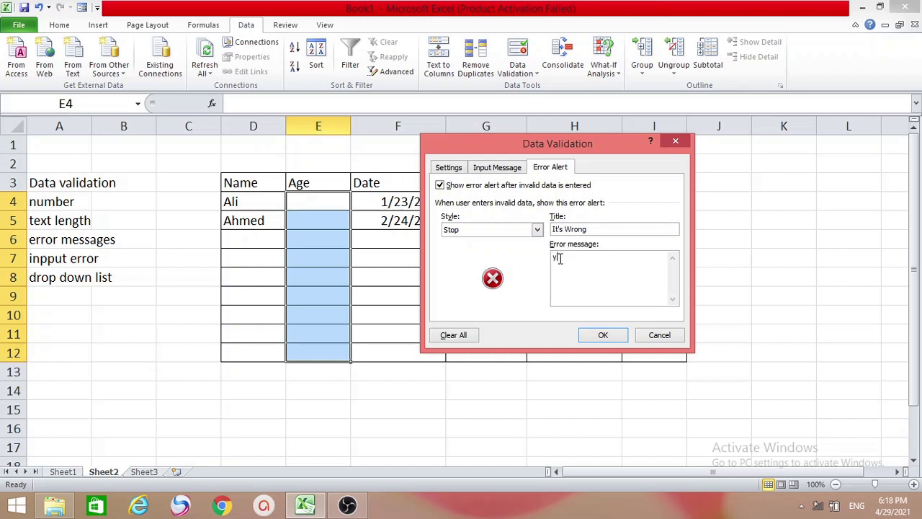
{"action": "type", "text": " should select numbers betwee"}
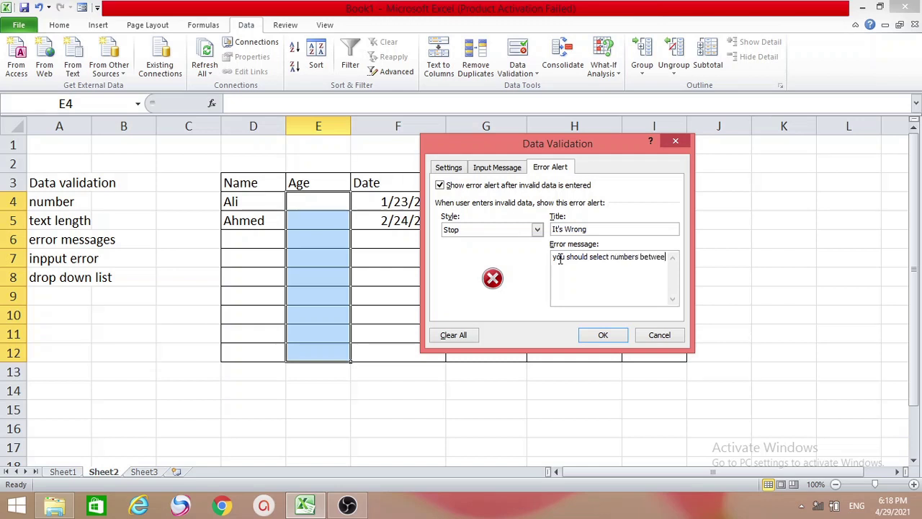
{"action": "type", "text": "n 10-15"}
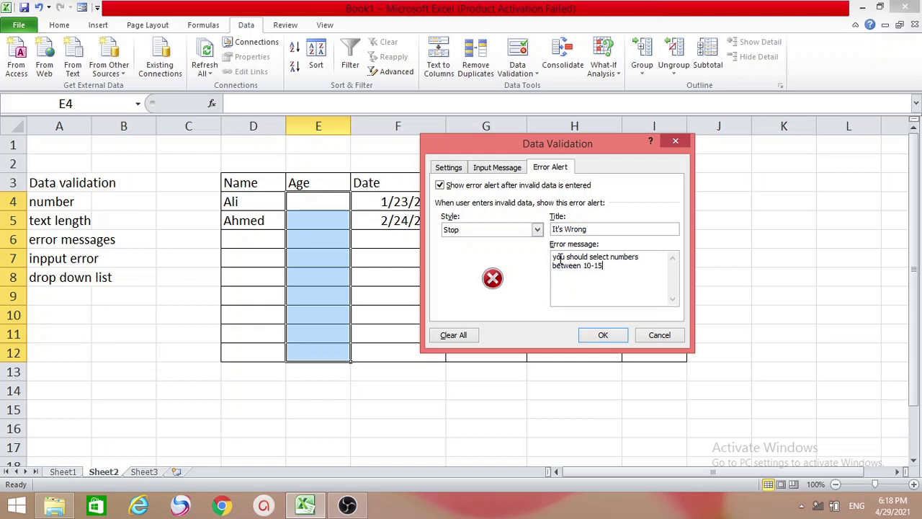
{"action": "left_click", "coordinate": [623, 336]}
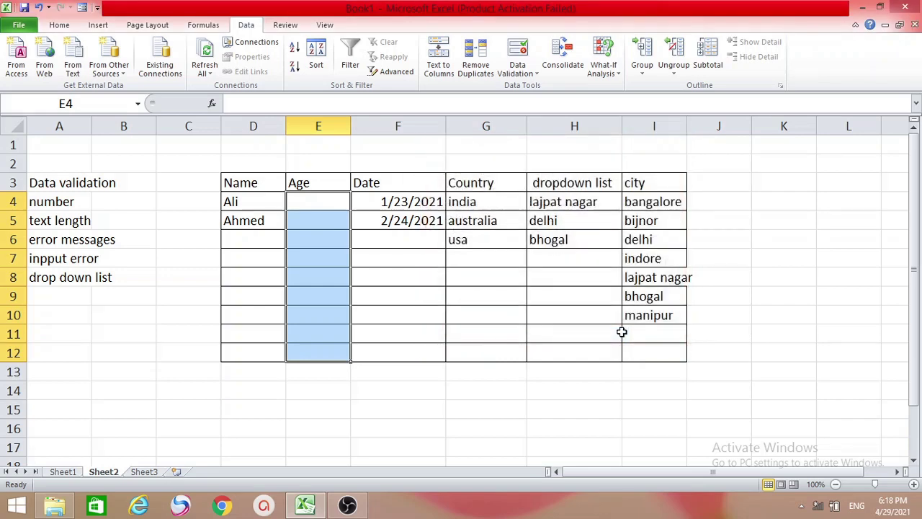
Step: Try the age 18 in cell E4 to test the custom error alert, and retry with 10
{"action": "left_click", "coordinate": [322, 205]}
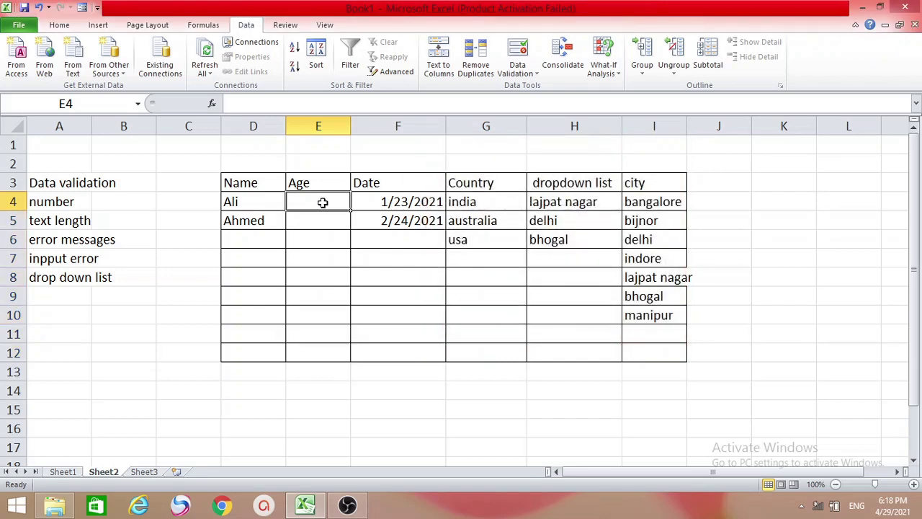
{"action": "type", "text": "18"}
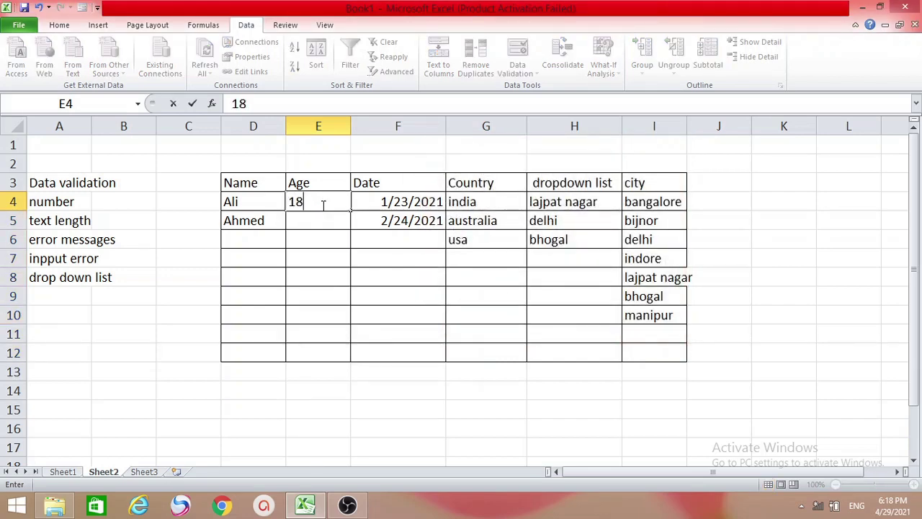
{"action": "key", "text": "Return"}
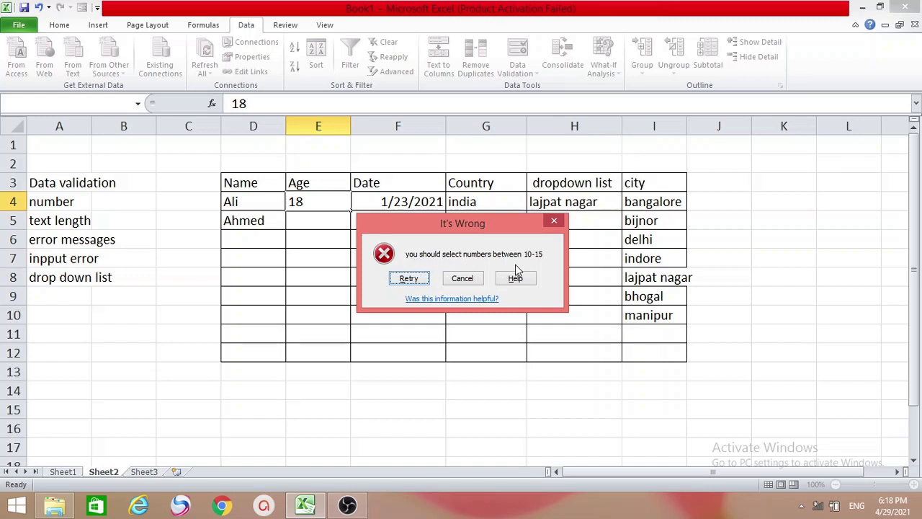
{"action": "left_click", "coordinate": [413, 278]}
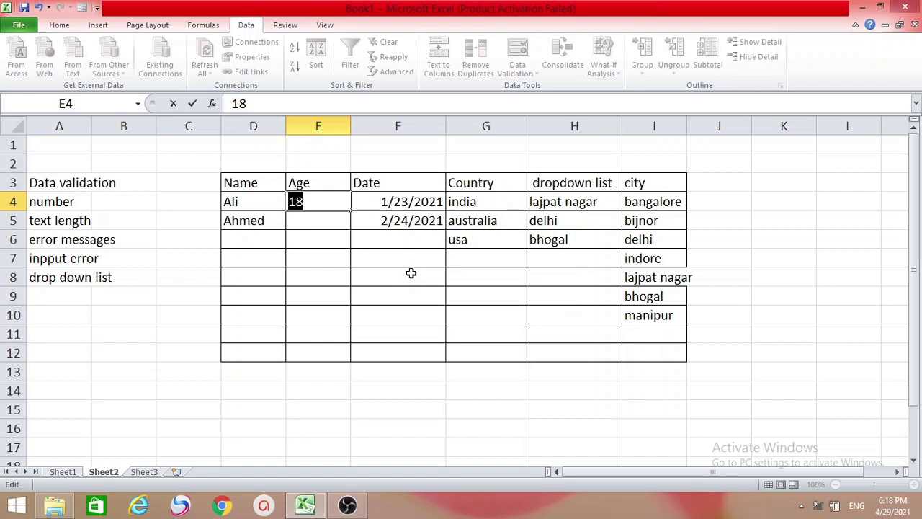
{"action": "type", "text": "100"}
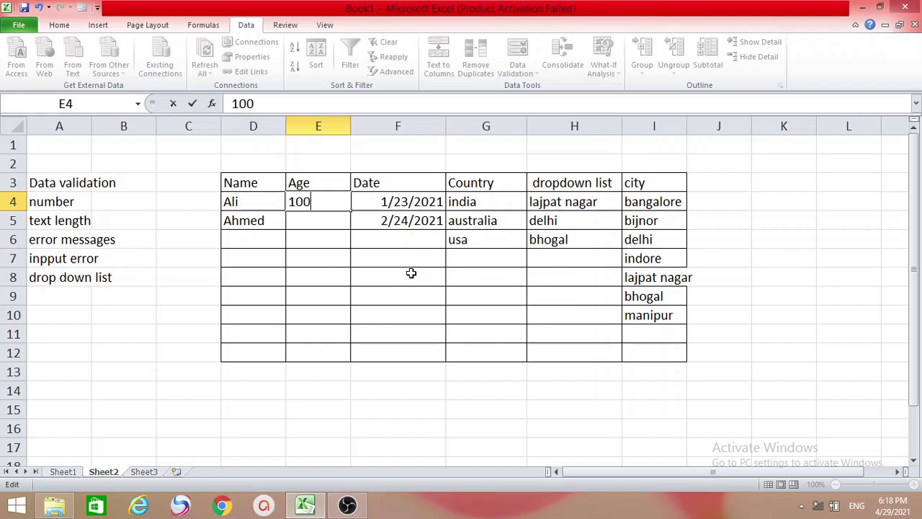
{"action": "key", "text": "BackSpace"}
{"action": "key", "text": "Return"}
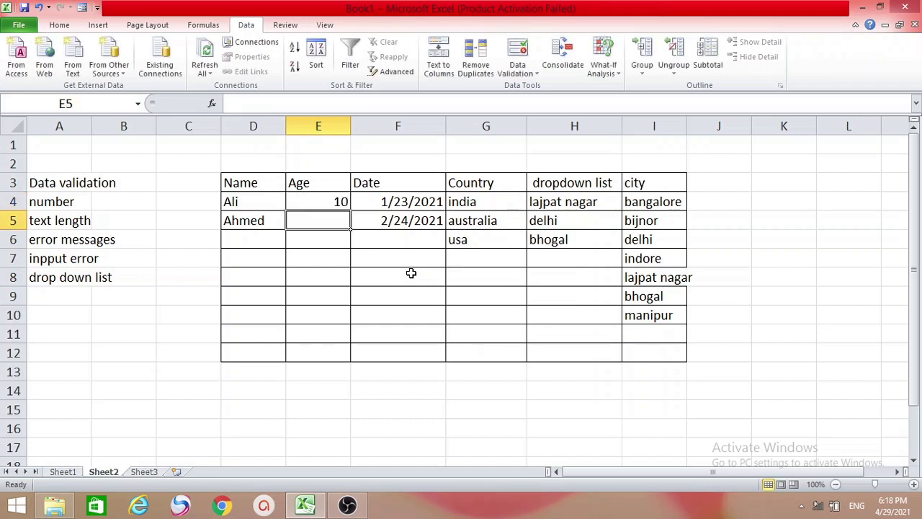
{"action": "left_click", "coordinate": [325, 203]}
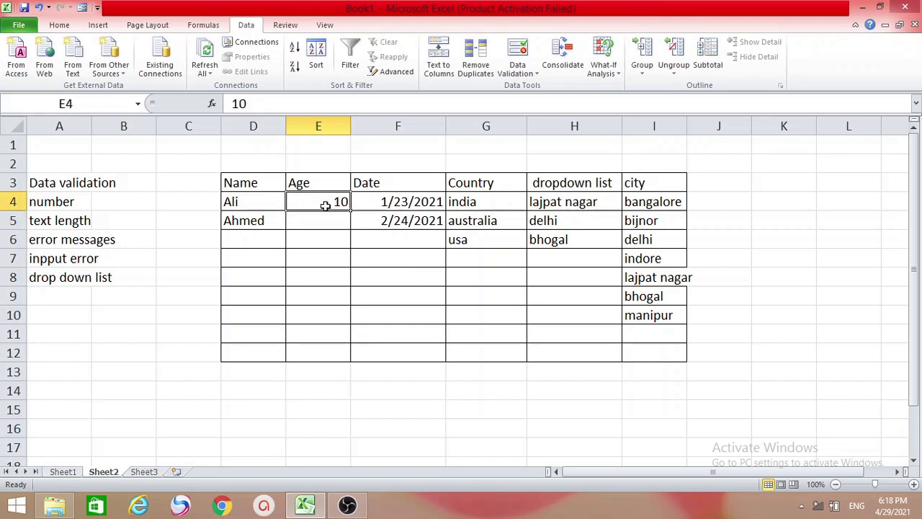
Step: Clear cell E4 and give the Age cells E4:E12 a validation input message titled "numbers" with the text "kindly choose number between 10-15"
{"action": "key", "text": "BackSpace"}
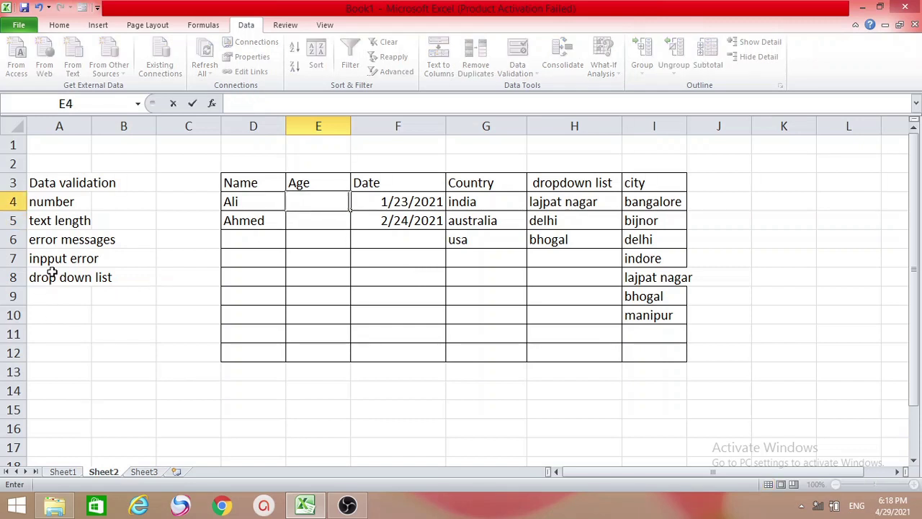
{"action": "left_click_drag", "start_coordinate": [325, 202], "coordinate": [324, 353]}
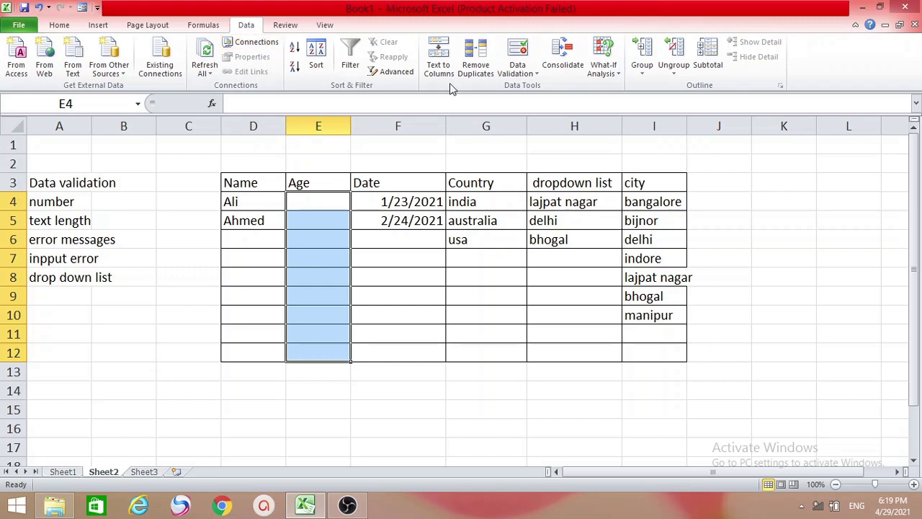
{"action": "left_click", "coordinate": [517, 72]}
{"action": "left_click", "coordinate": [530, 88]}
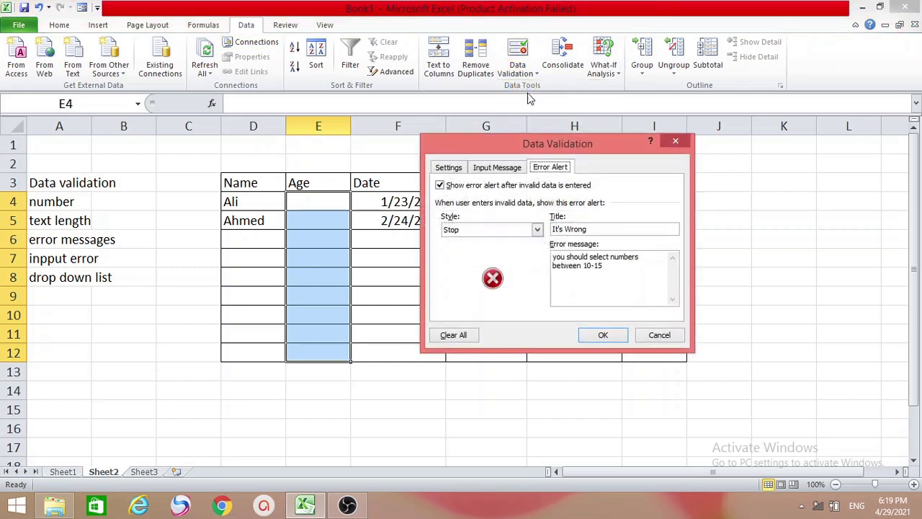
{"action": "left_click", "coordinate": [504, 170]}
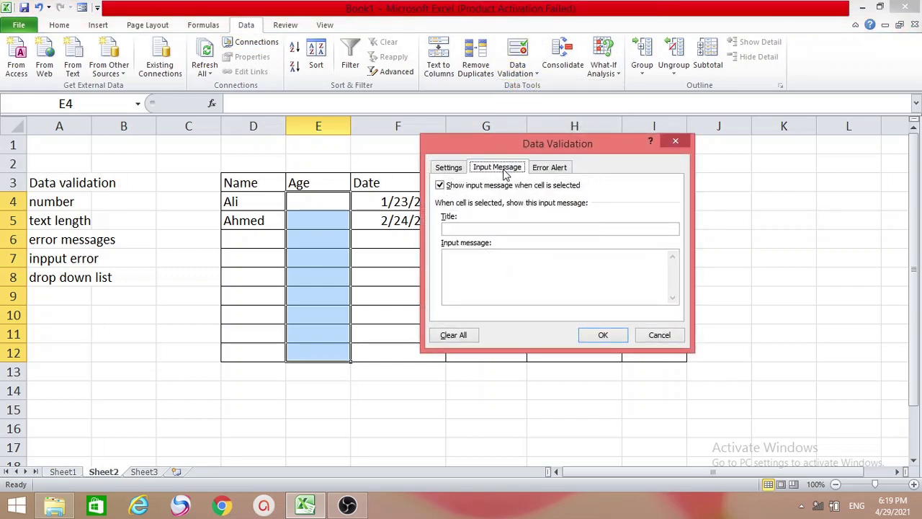
{"action": "left_click", "coordinate": [466, 229]}
{"action": "type", "text": "numbers"}
{"action": "left_click", "coordinate": [455, 257]}
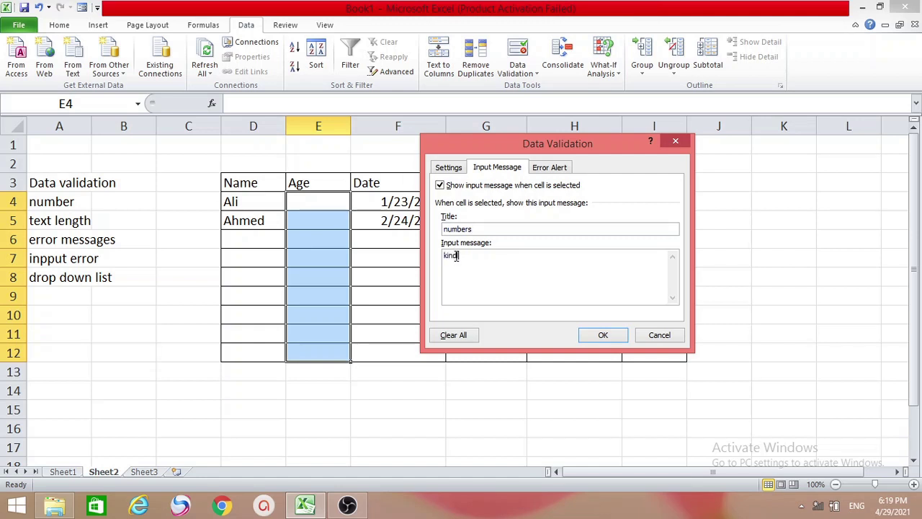
{"action": "type", "text": "kindly choose number between 10"}
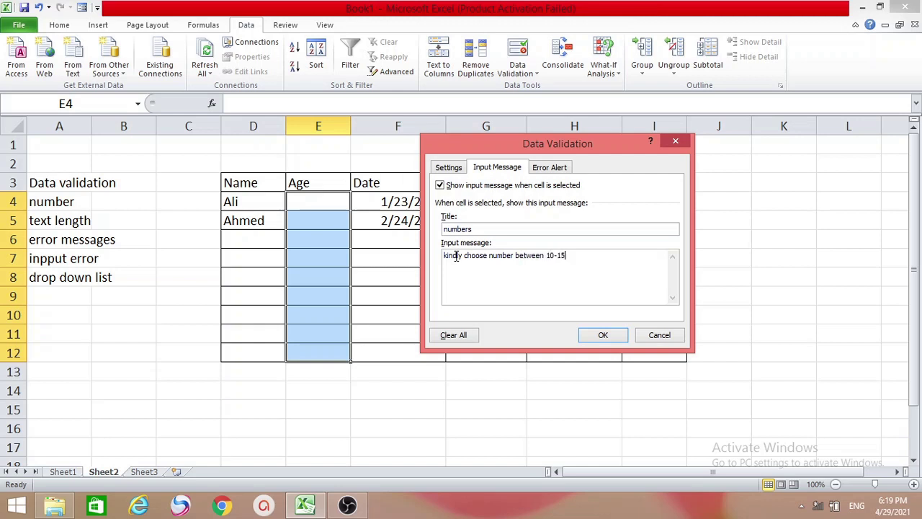
{"action": "type", "text": "-15"}
{"action": "left_click", "coordinate": [612, 337]}
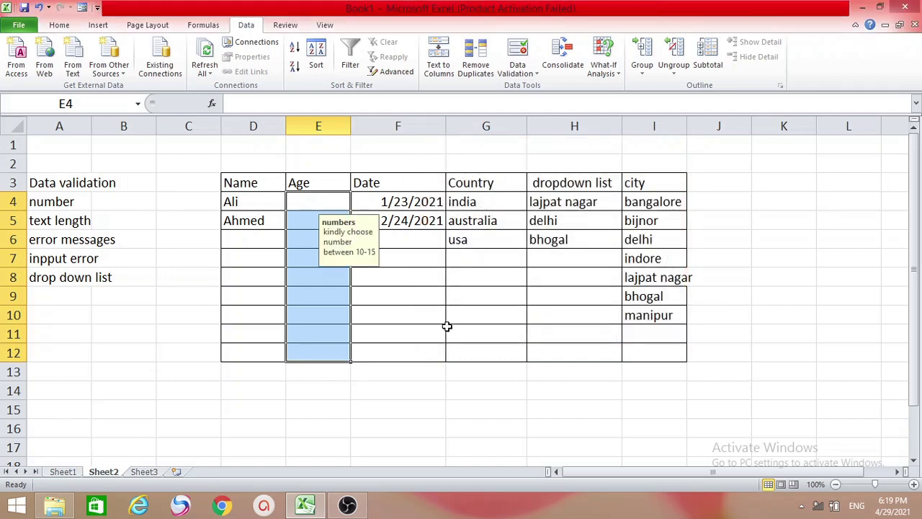
Step: Select the Age cells E6 and E5 individually to check the input message on each
{"action": "left_click", "coordinate": [300, 241]}
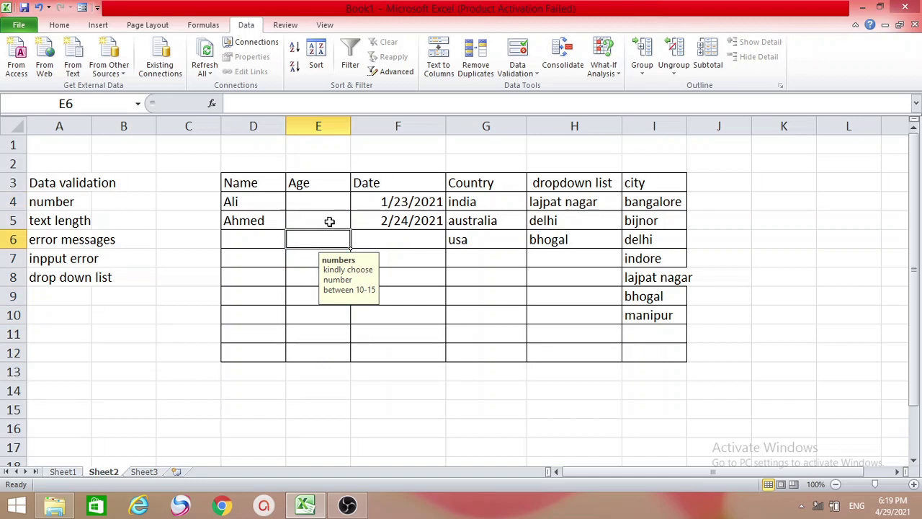
{"action": "left_click", "coordinate": [329, 222]}
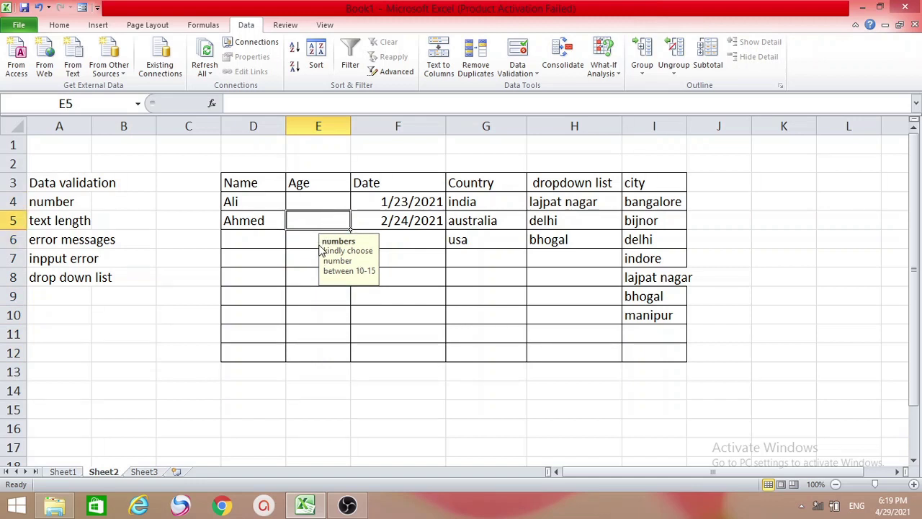
{"action": "left_click", "coordinate": [309, 243]}
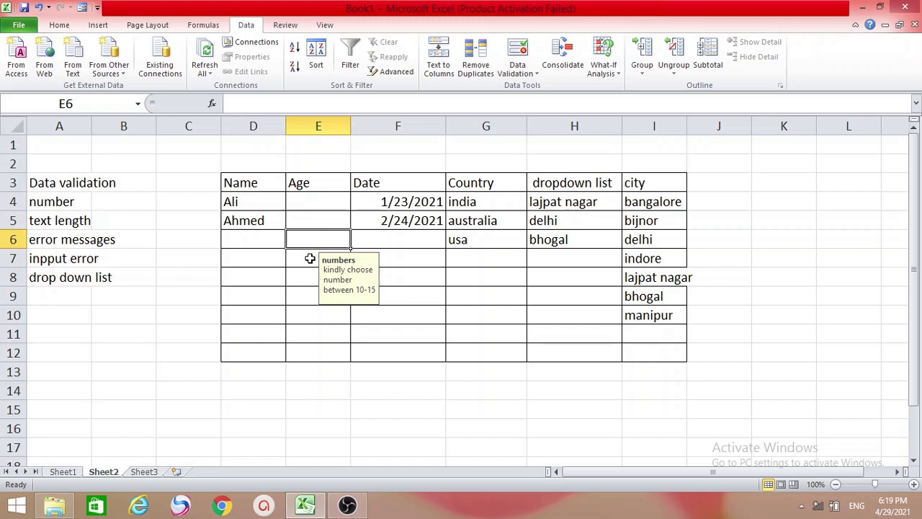